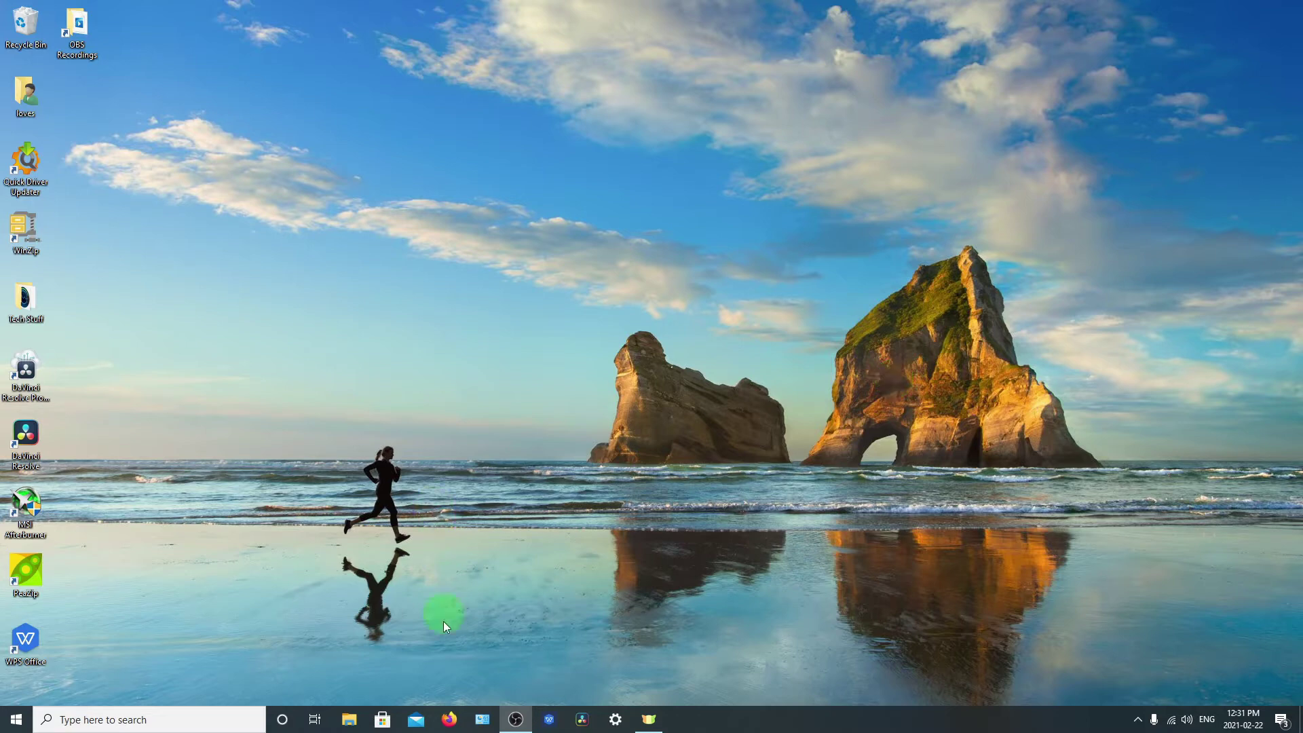
- Search Google in Firefox for 'pea zip'
left_click(449, 721)
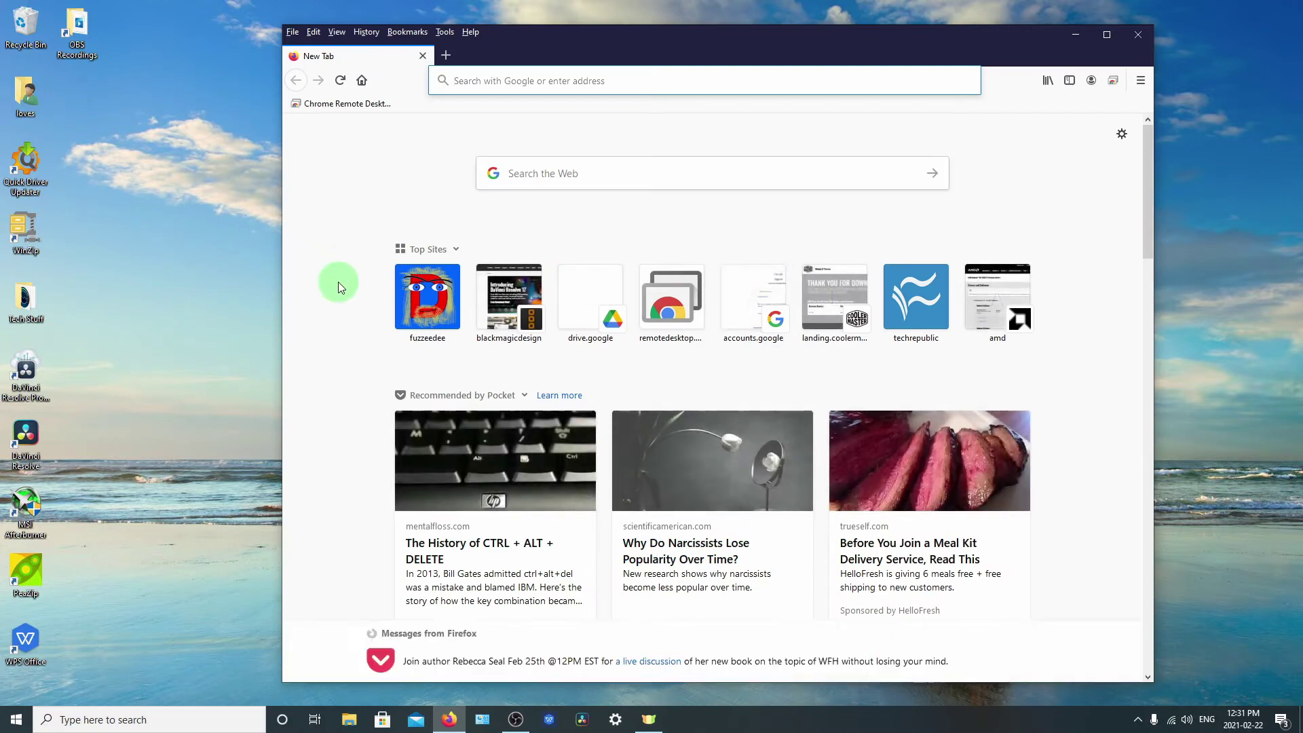
left_click(641, 174)
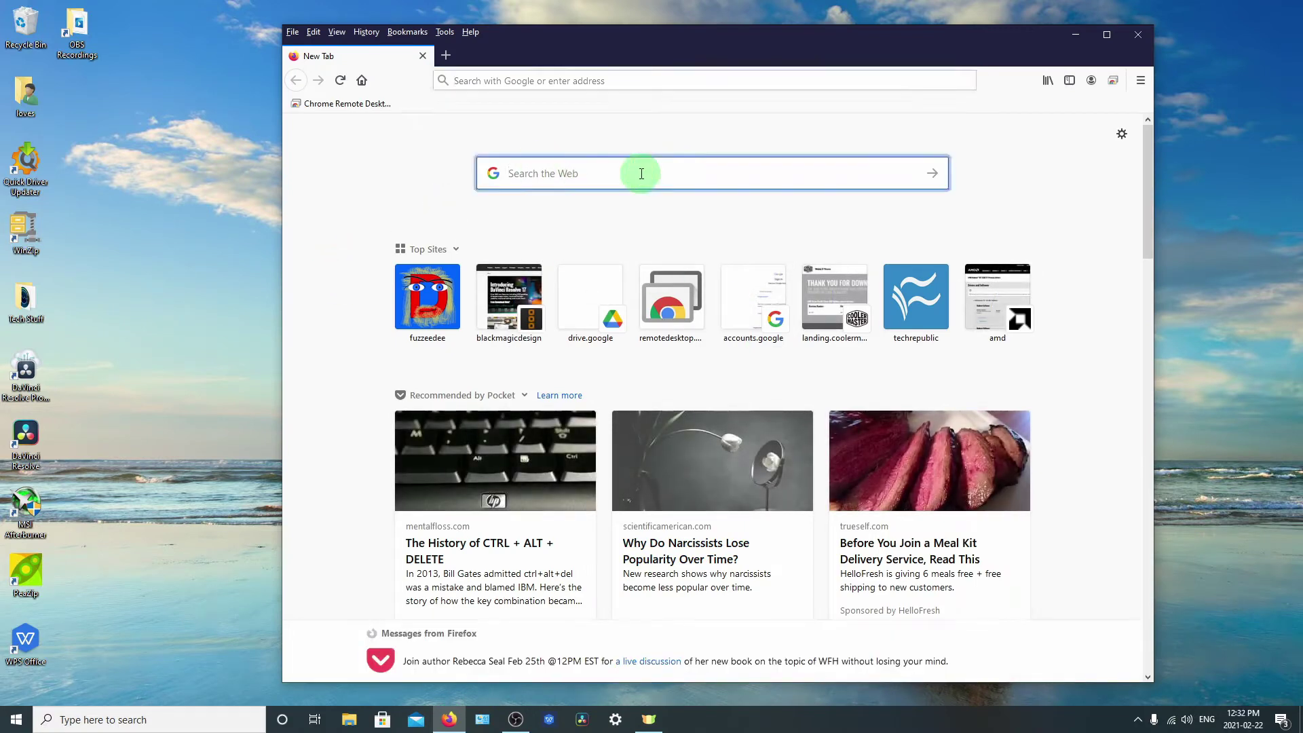
type("pea zip")
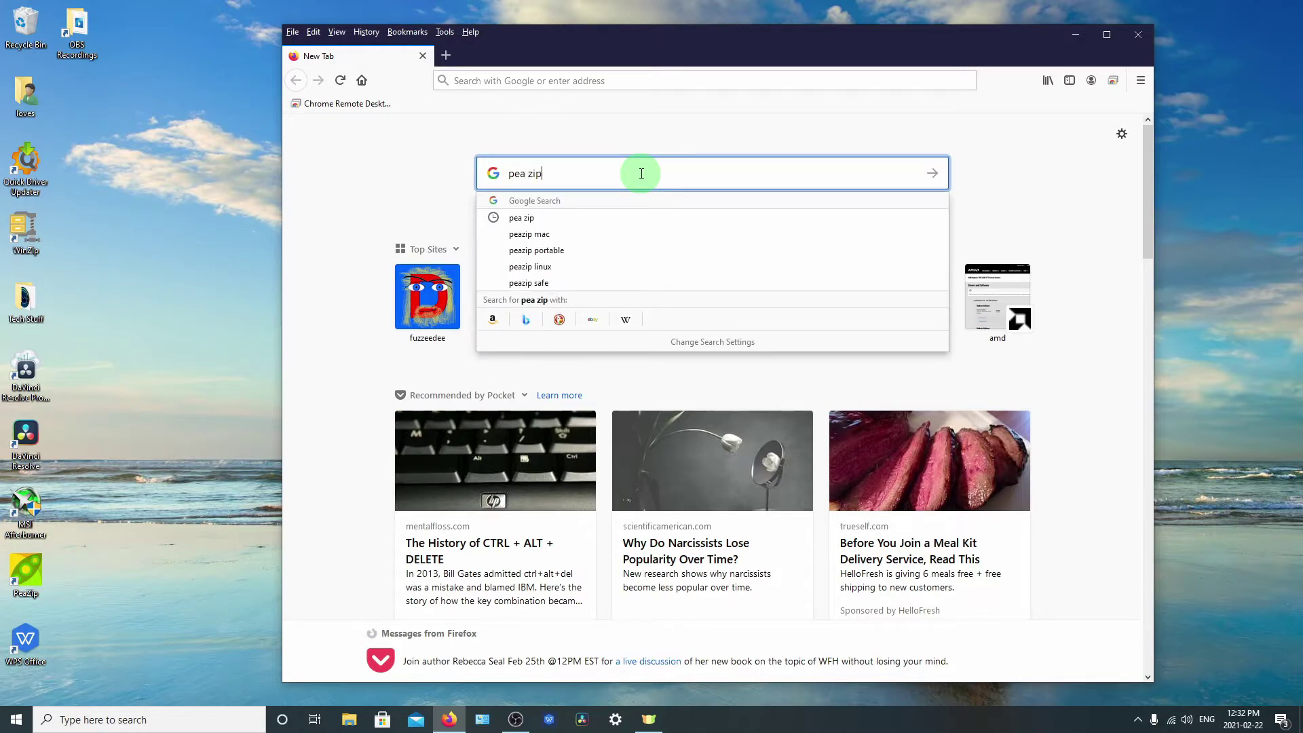
key("Return")
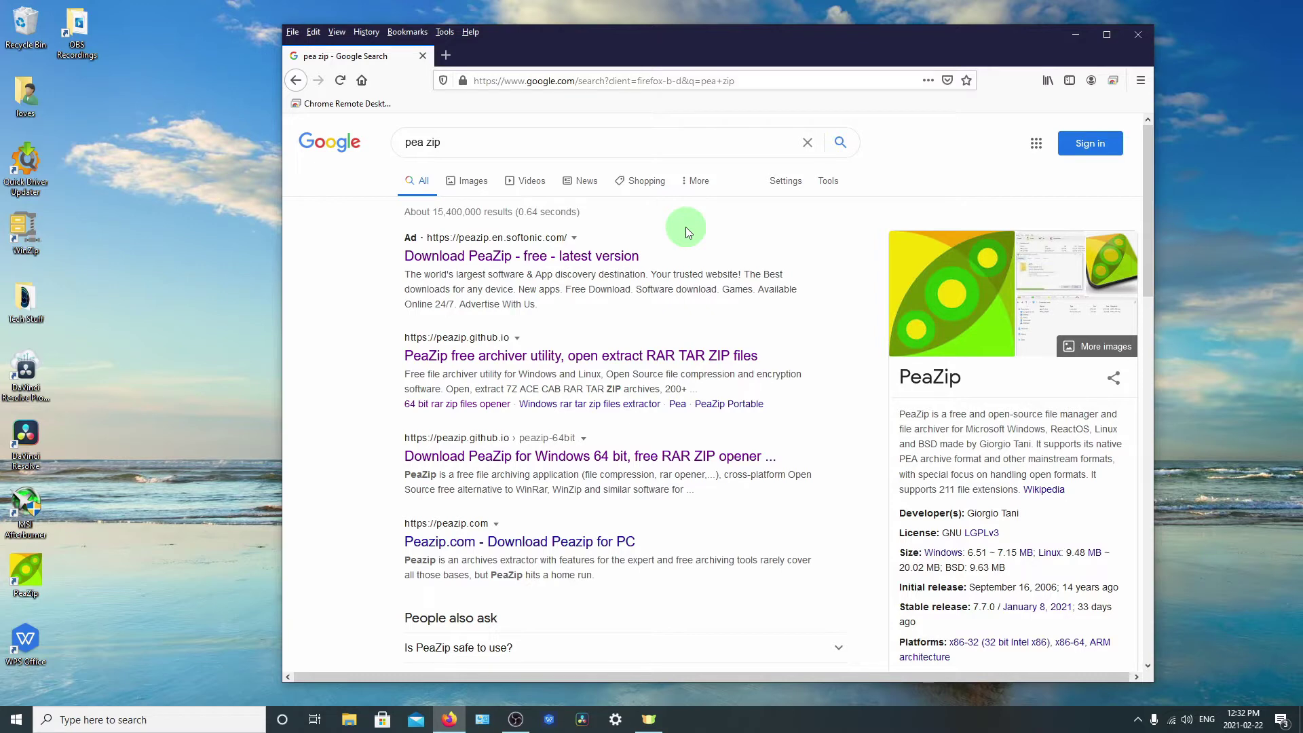
- Save the PeaZip 7.7.0 installer from Softonic and confirm it appears in the downloads list
left_click(619, 256)
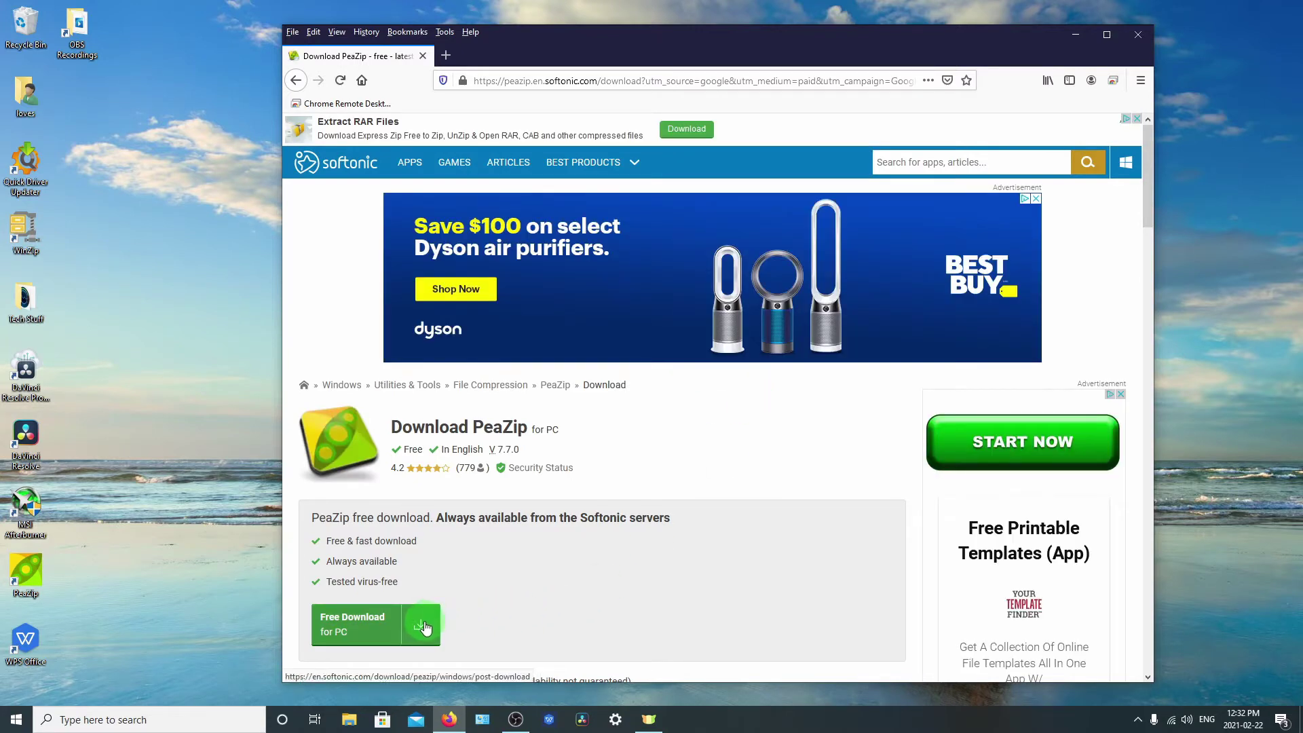
left_click(424, 625)
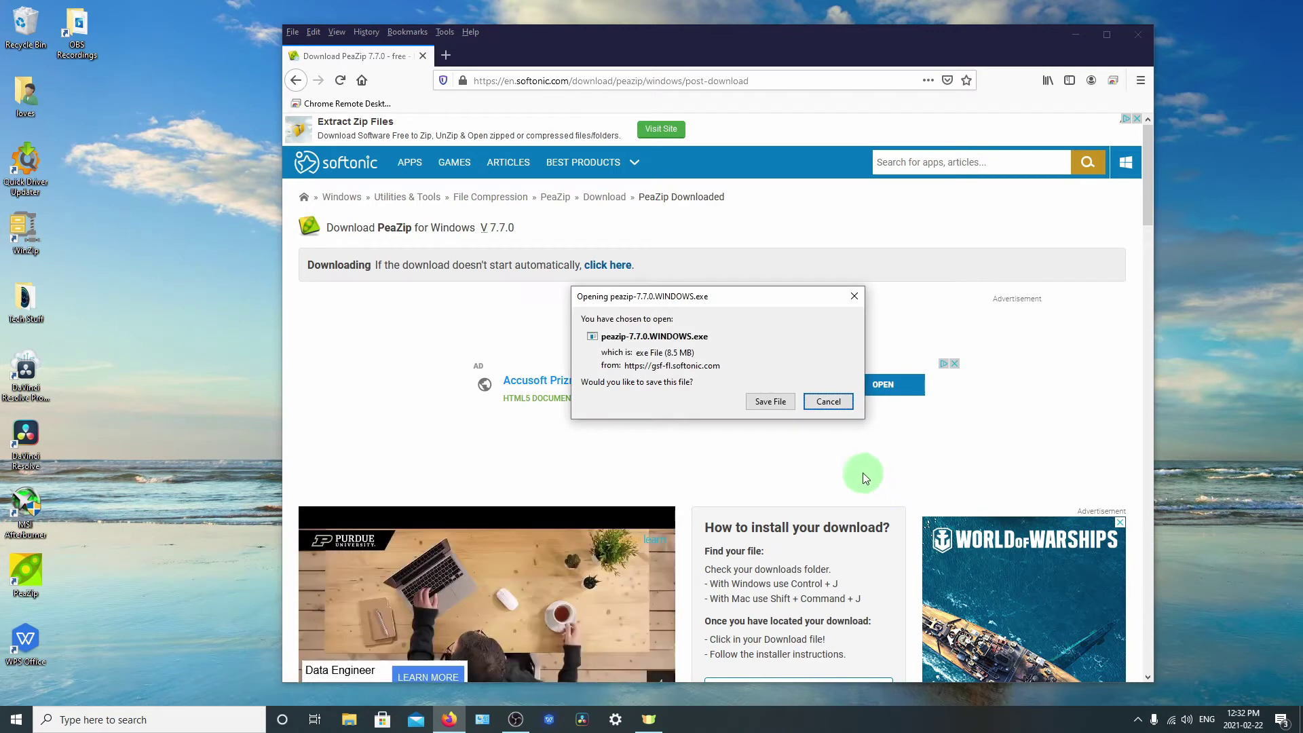
left_click(769, 401)
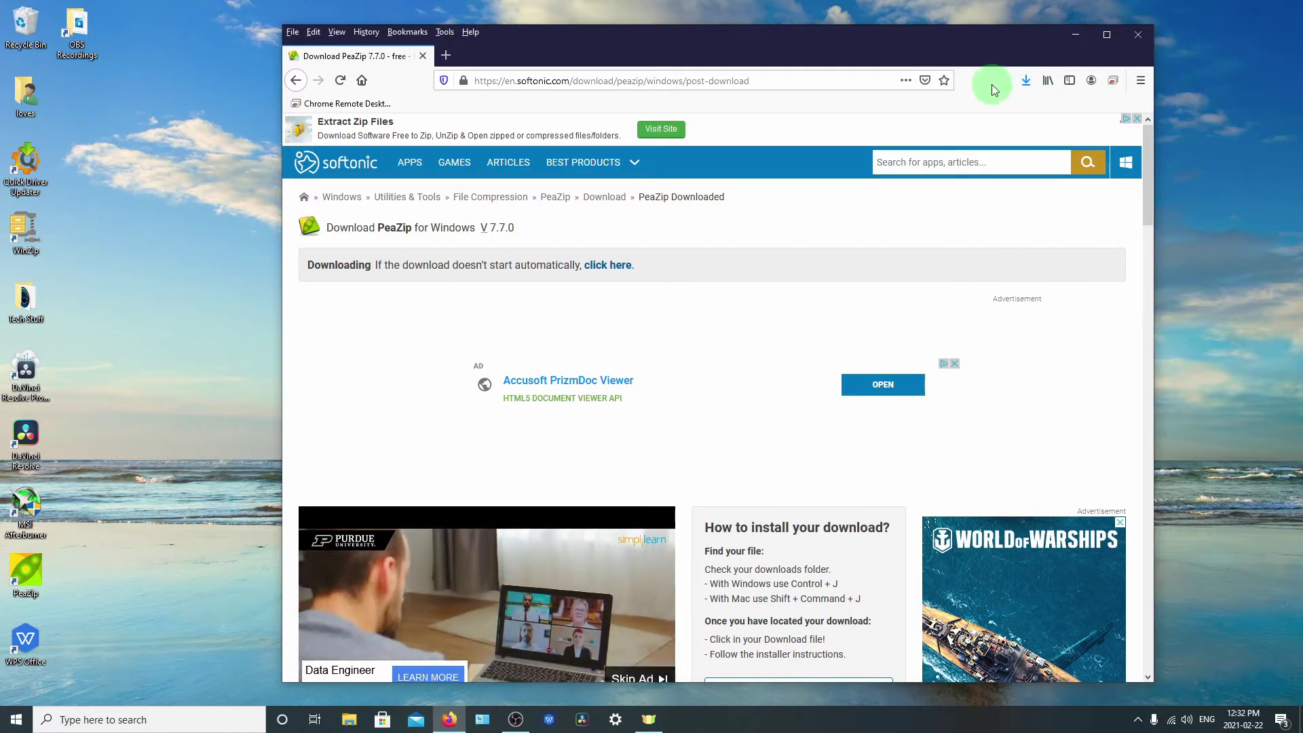
left_click(1028, 83)
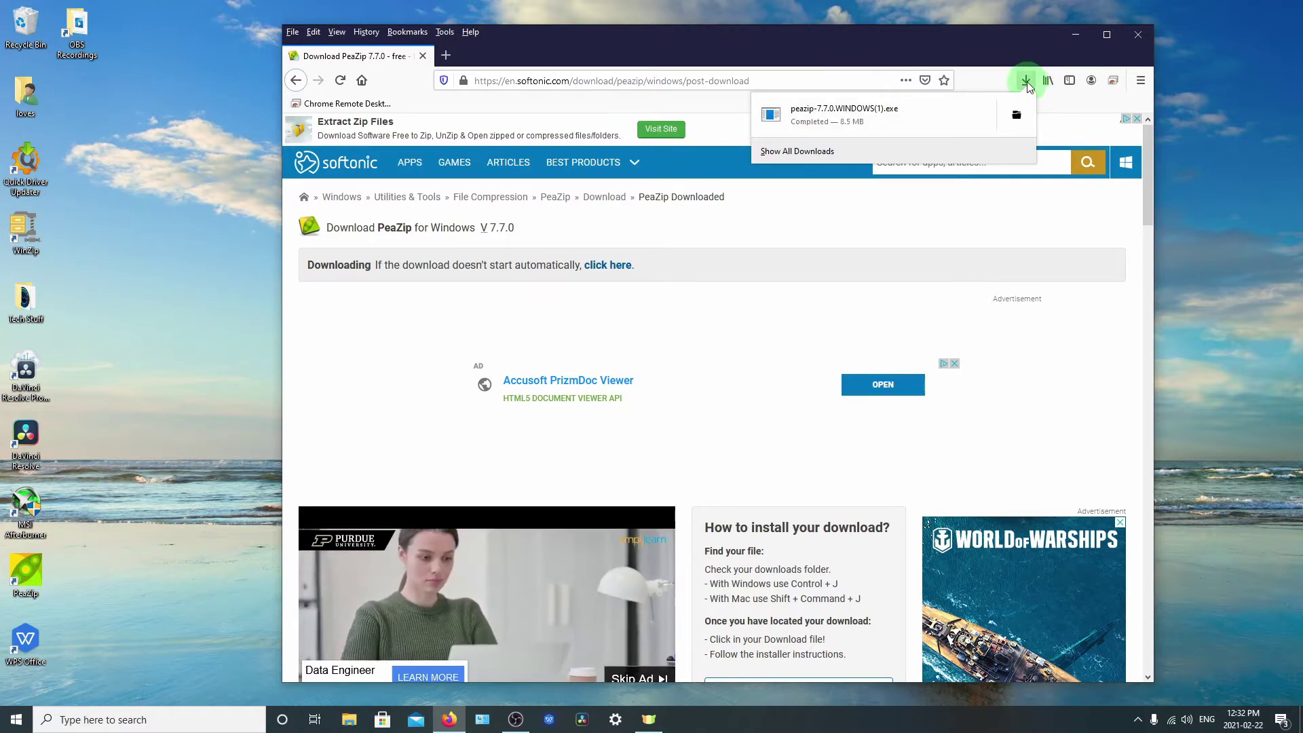
left_click(1026, 80)
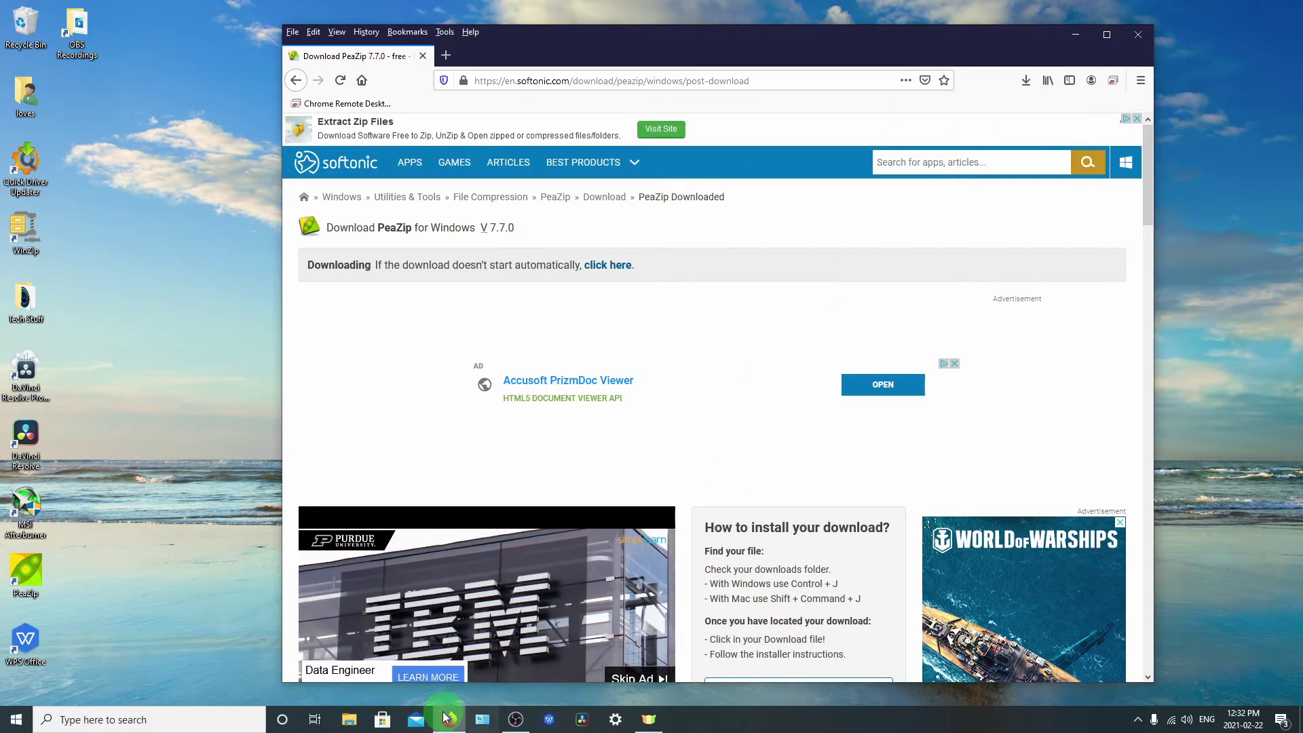
left_click(349, 720)
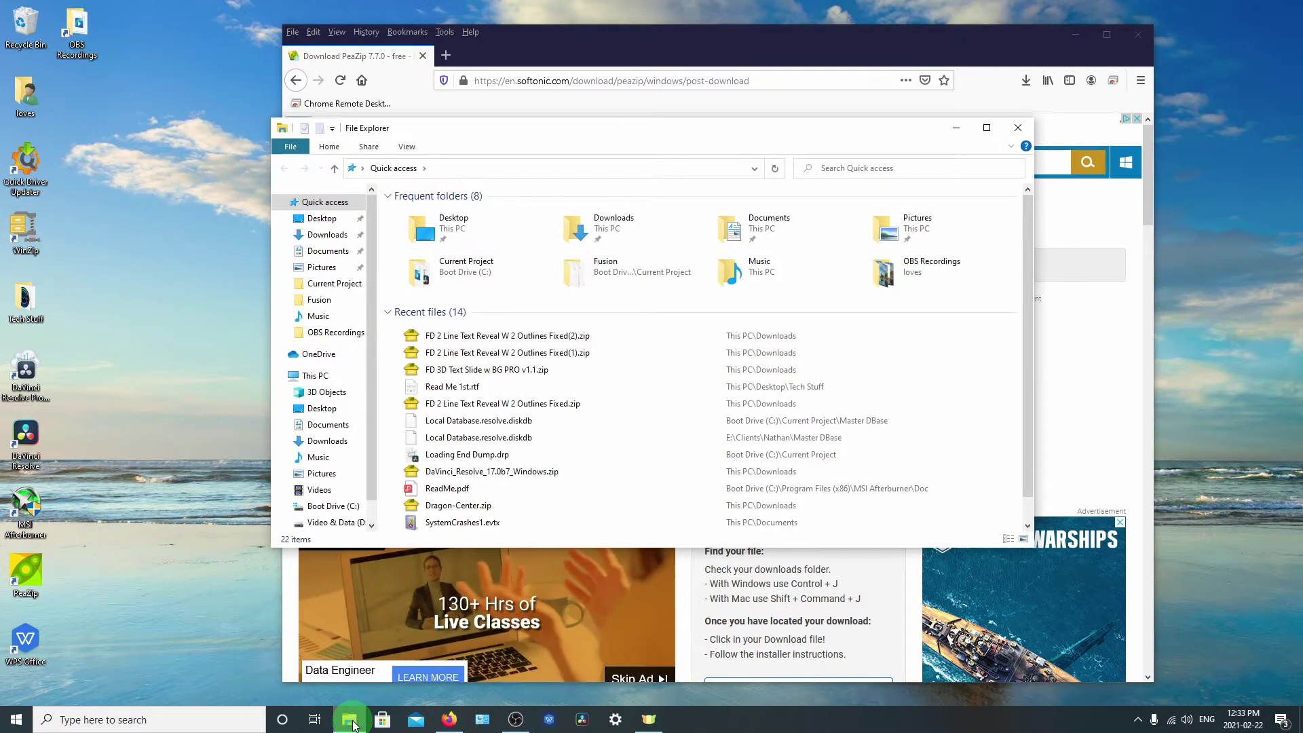
double_click(606, 221)
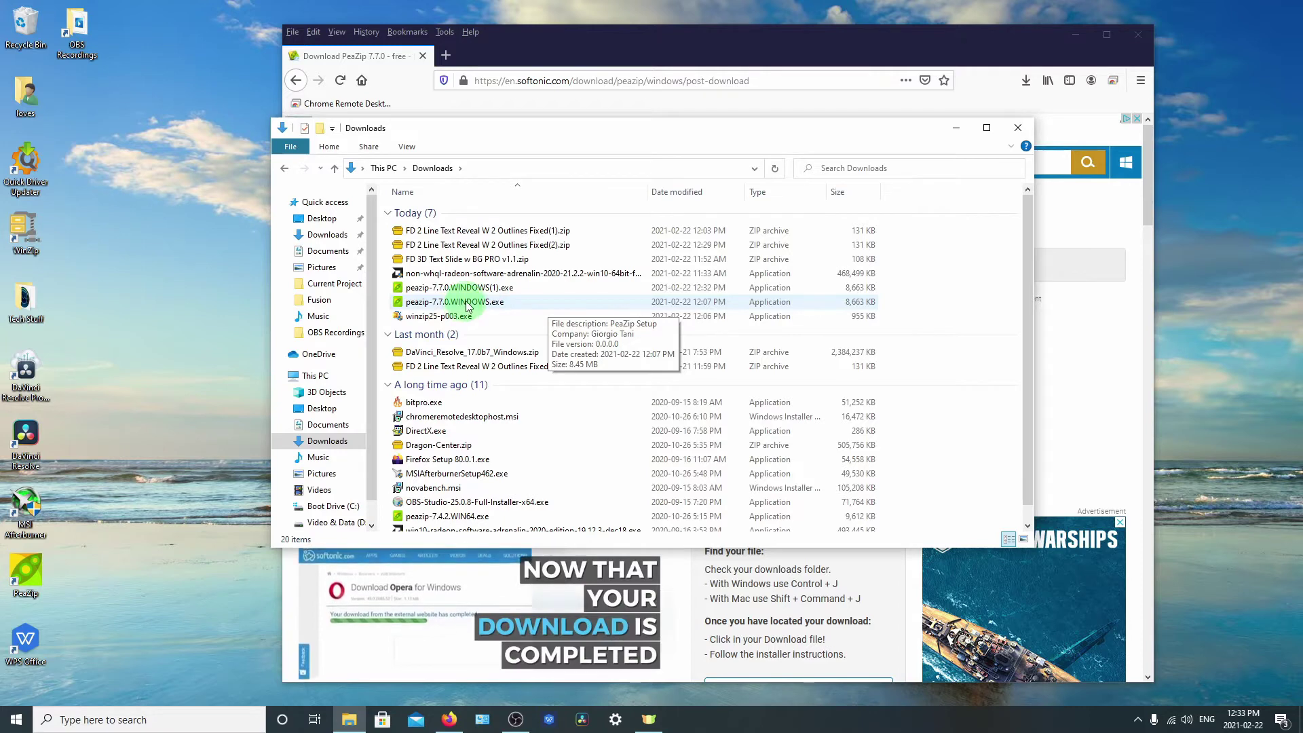
right_click(466, 306)
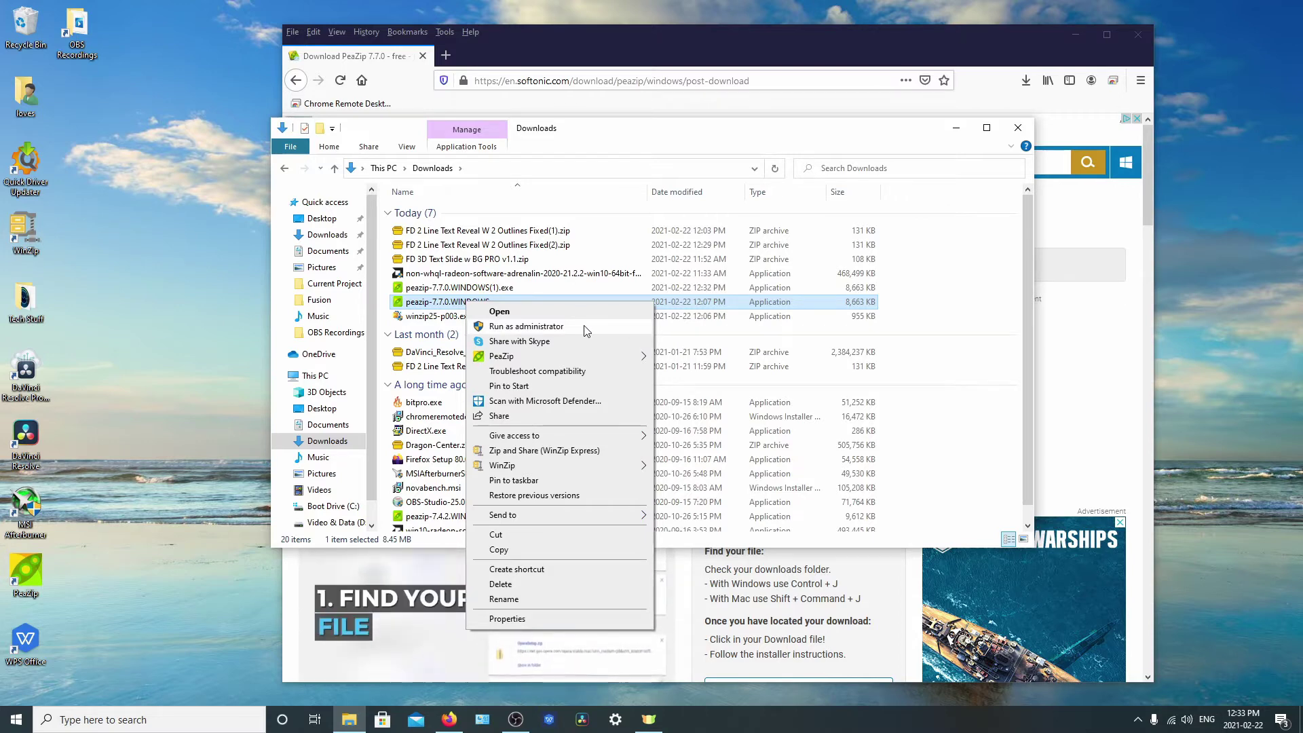
left_click(616, 140)
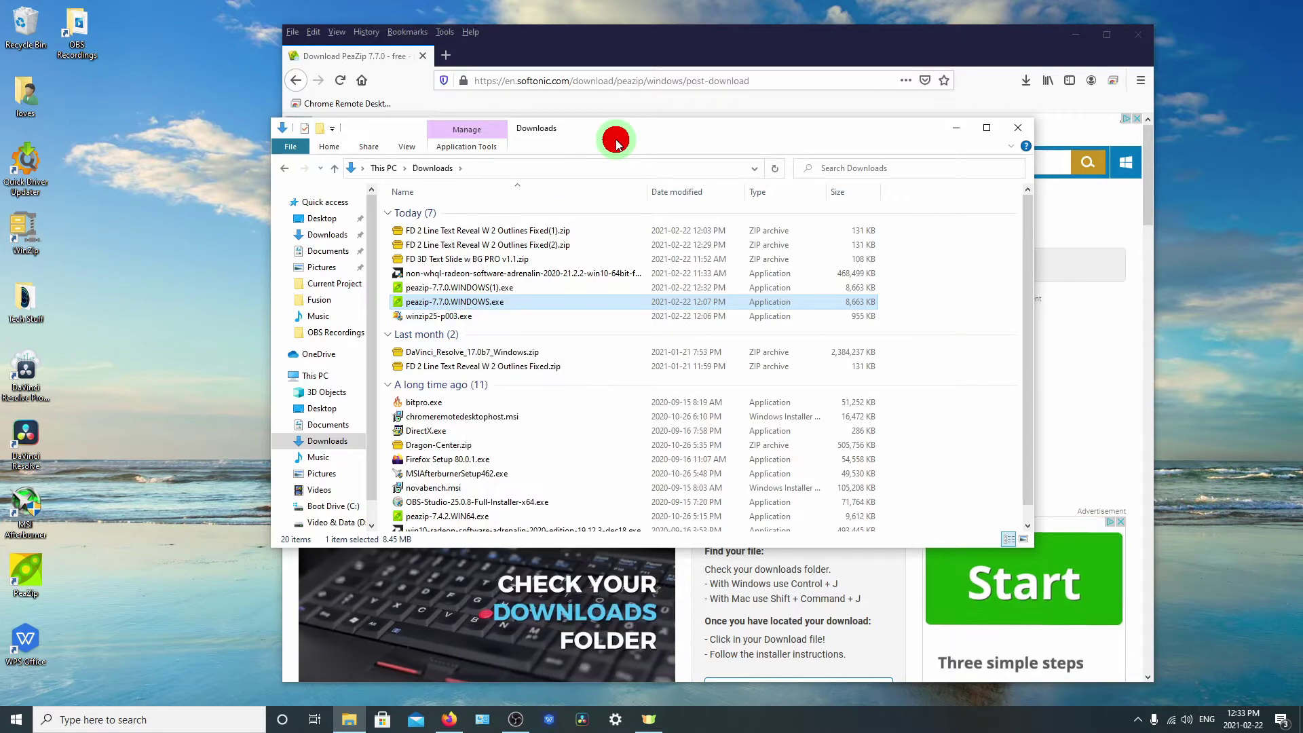
left_click(1020, 127)
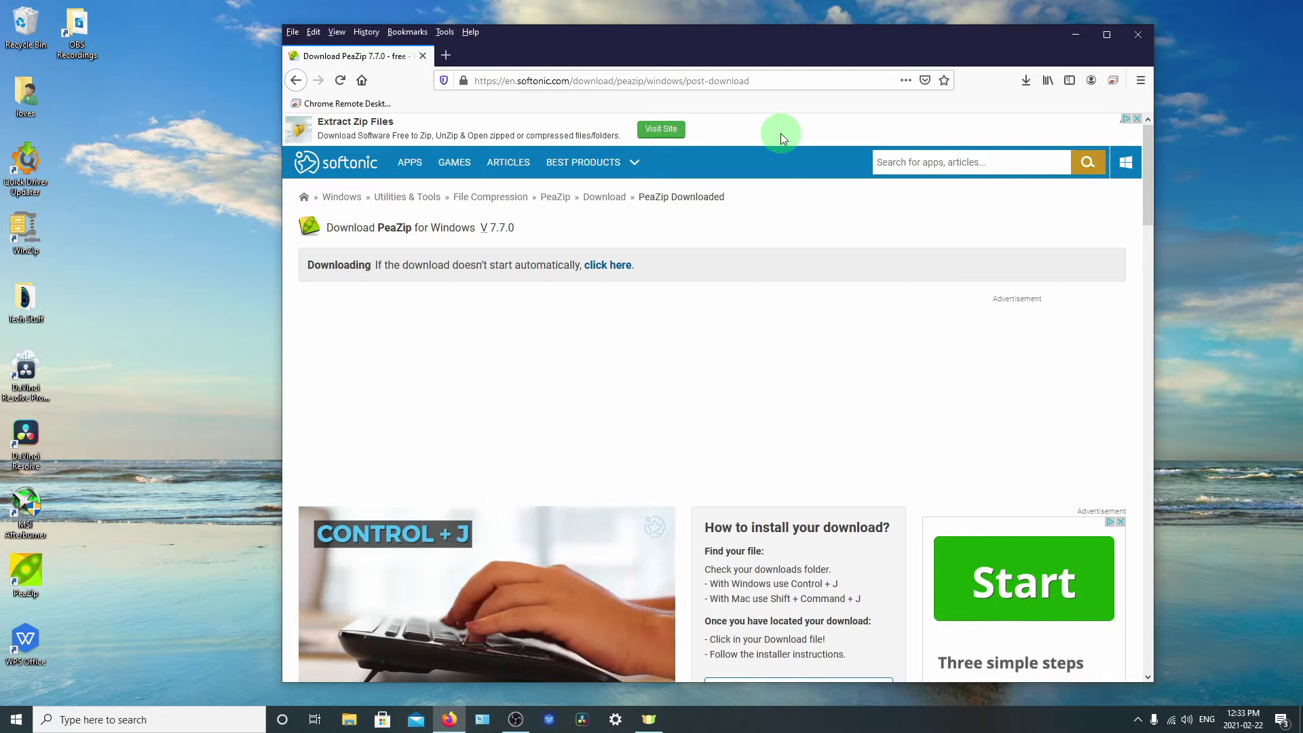
- In a new tab, open the FuzzeeDee Resources page and follow the free FD 2 Line Reveal download link
left_click(446, 56)
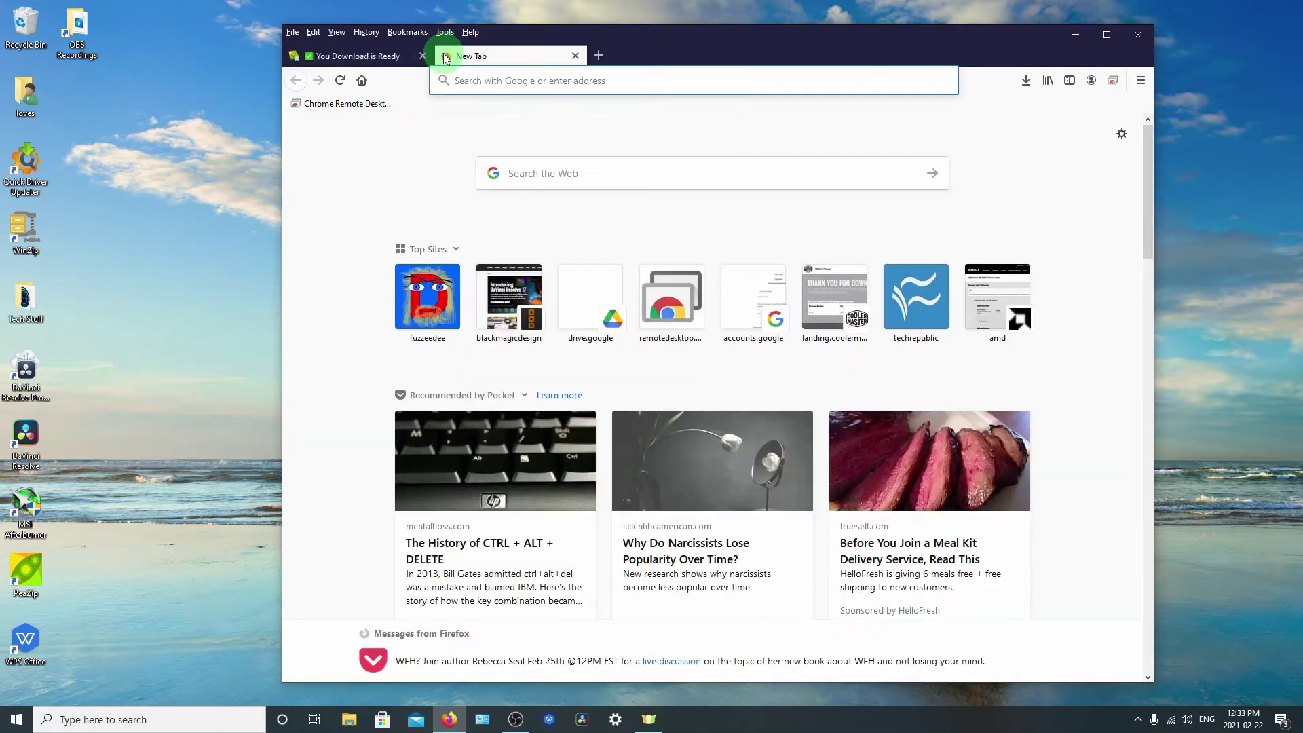
left_click(437, 303)
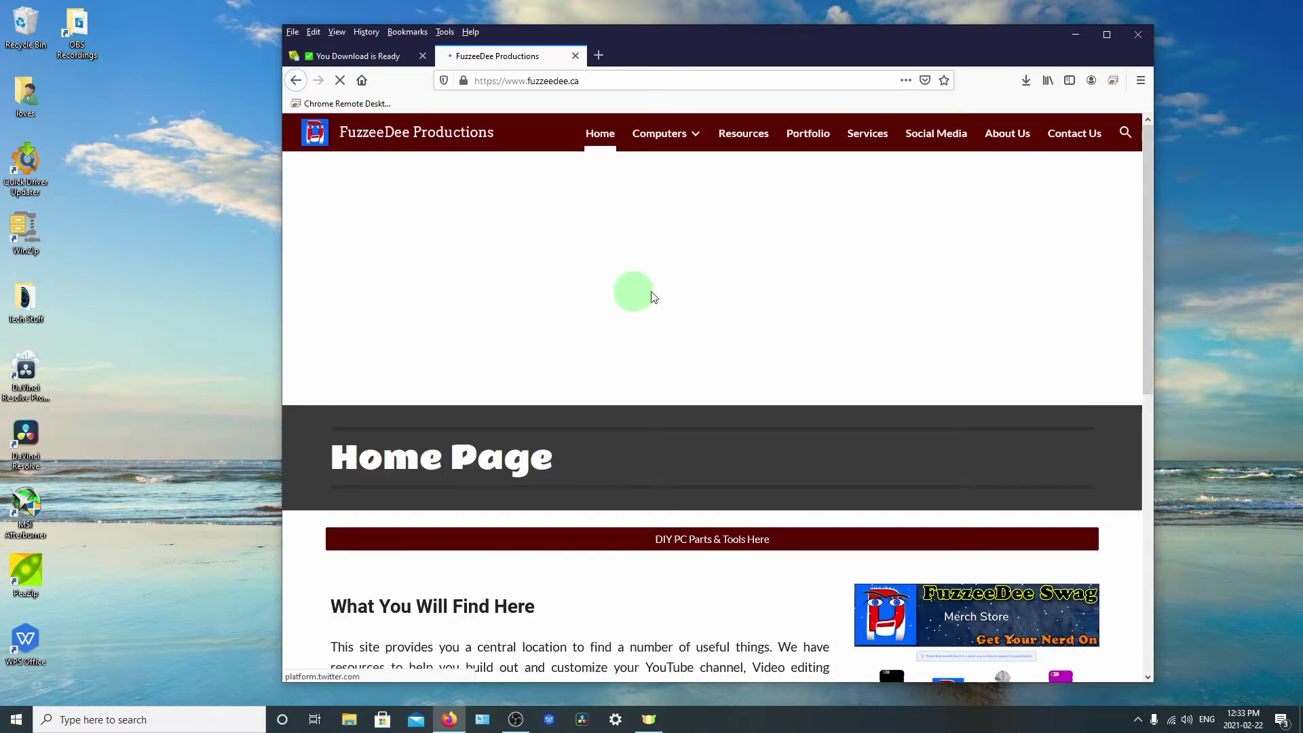
scroll(796, 388, "down", 5)
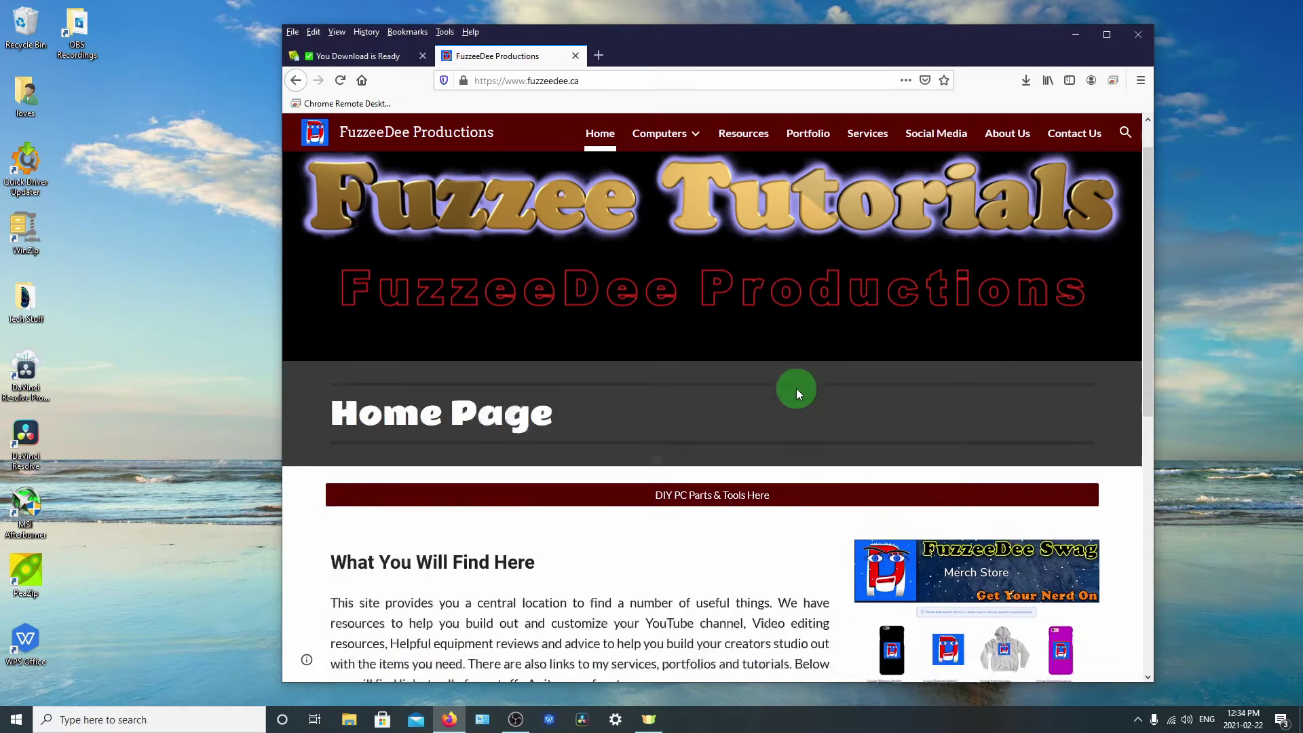
left_click(744, 133)
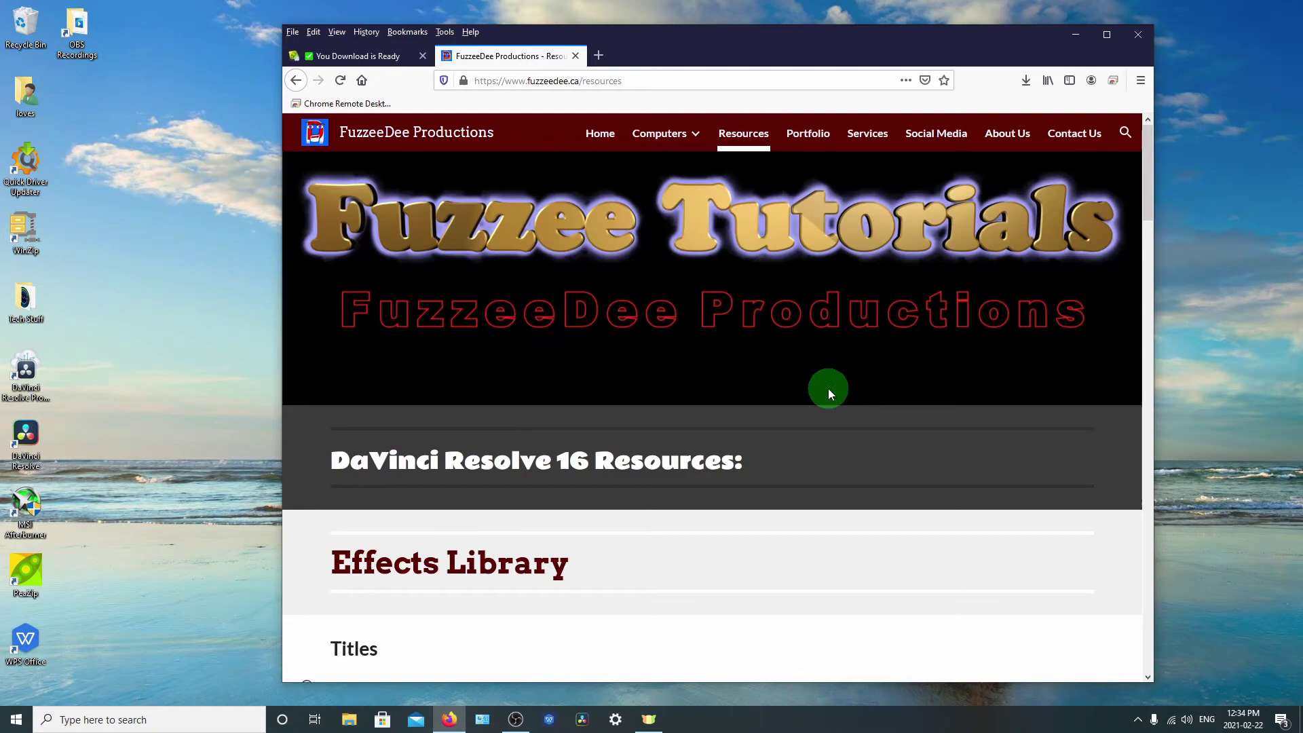
scroll(828, 388, "down", 5)
scroll(760, 400, "down", 5)
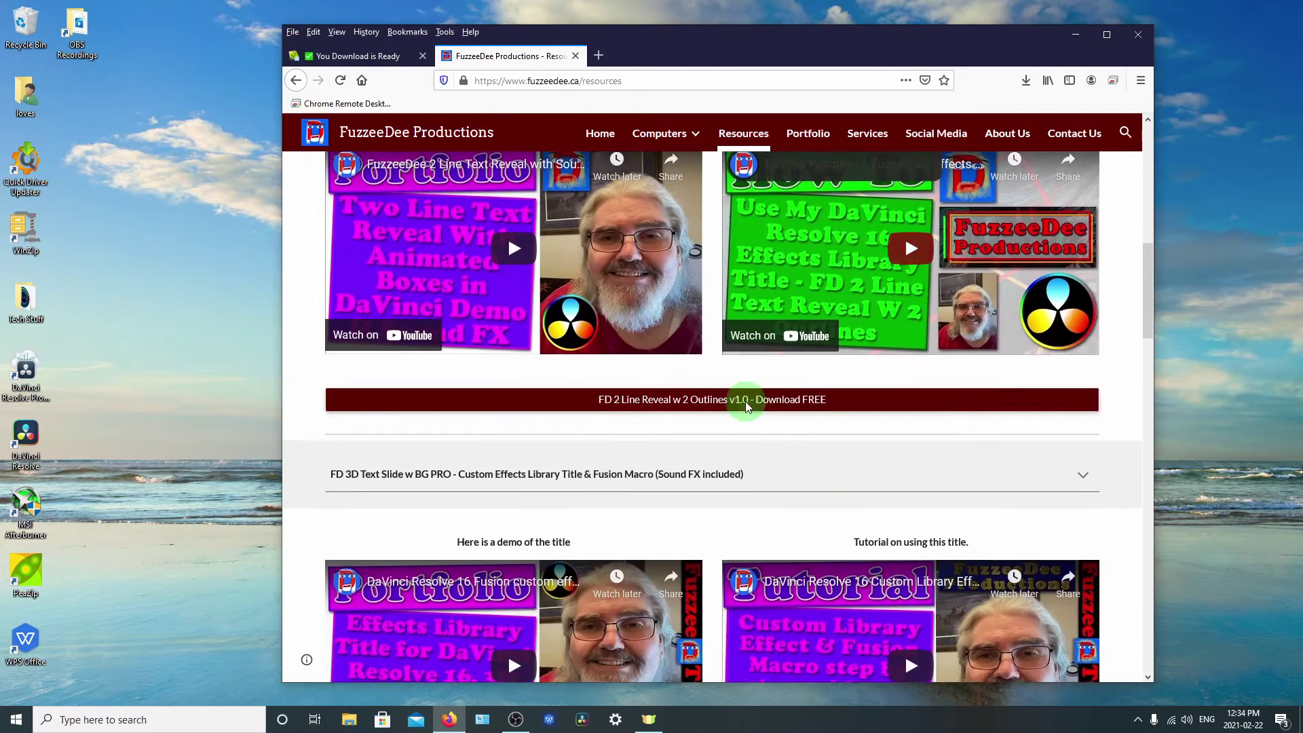
left_click(841, 368)
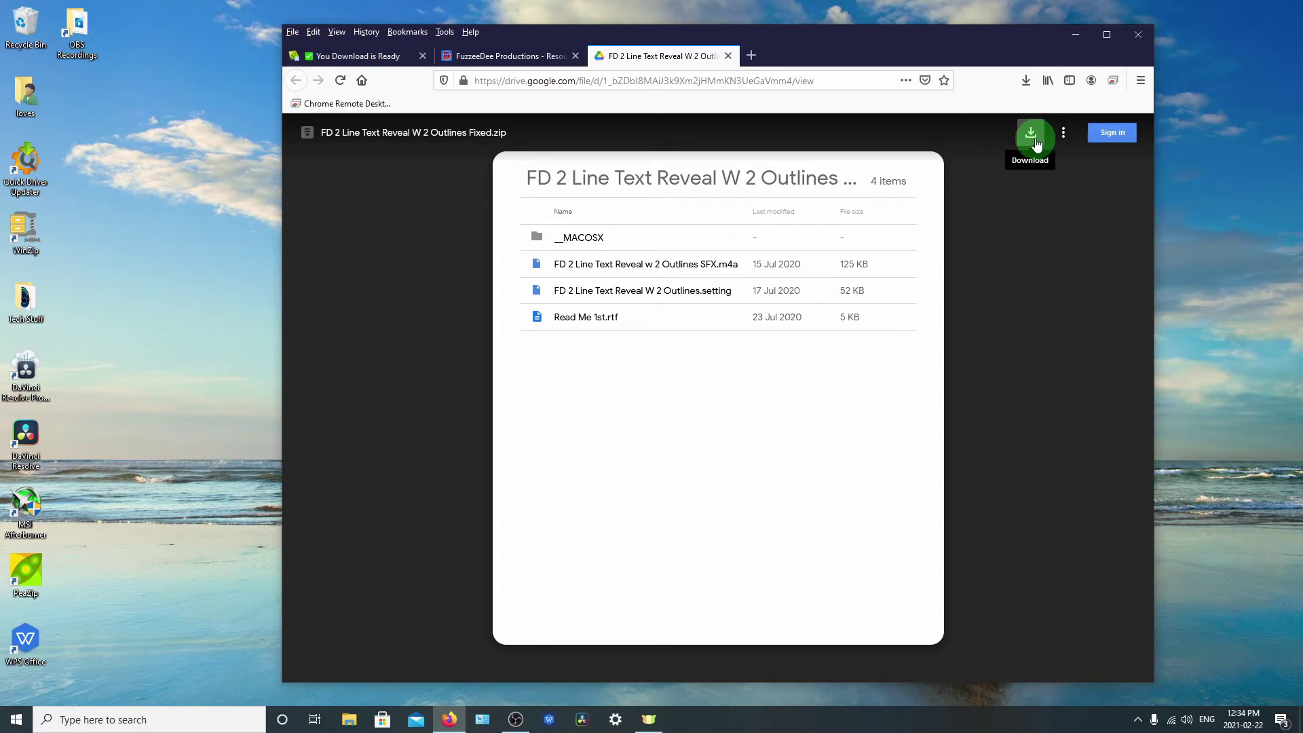
- Save FD 2 Line Text Reveal W 2 Outlines Fixed.zip (131 KB) from Google Drive and check the downloads list
left_click(1032, 133)
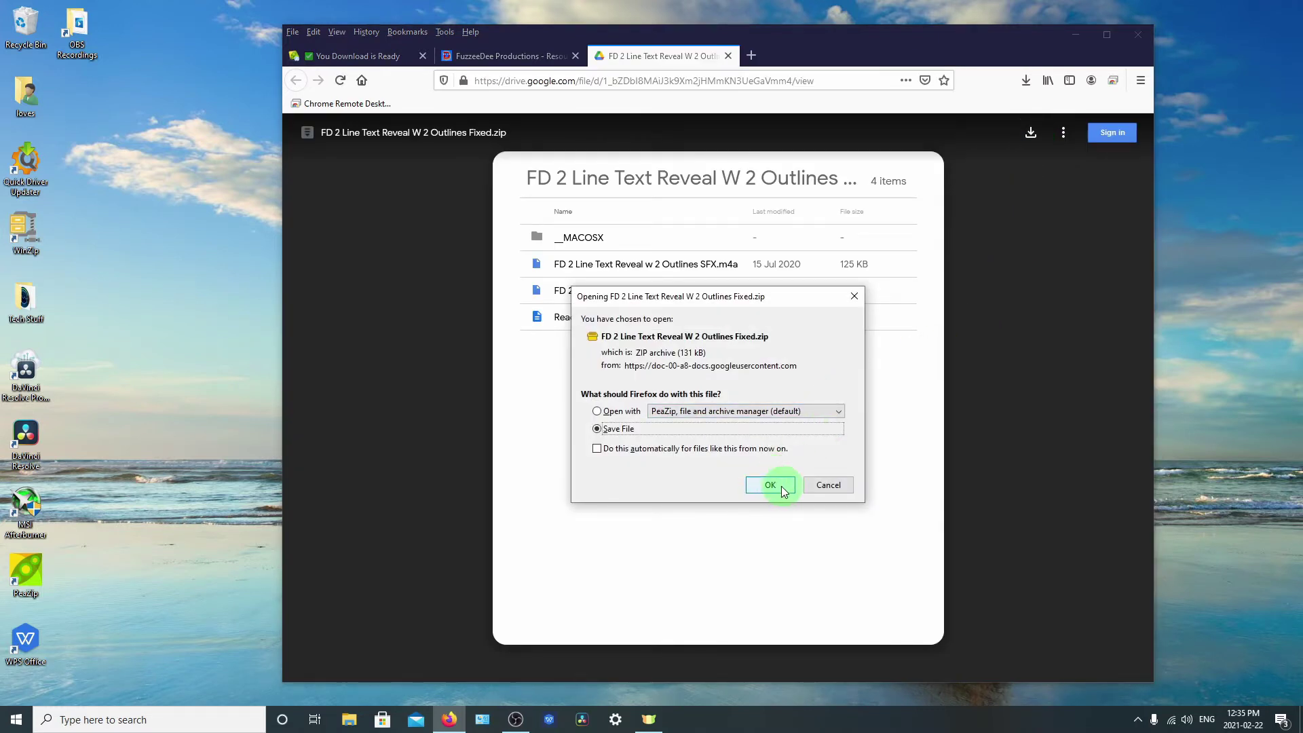
left_click(782, 487)
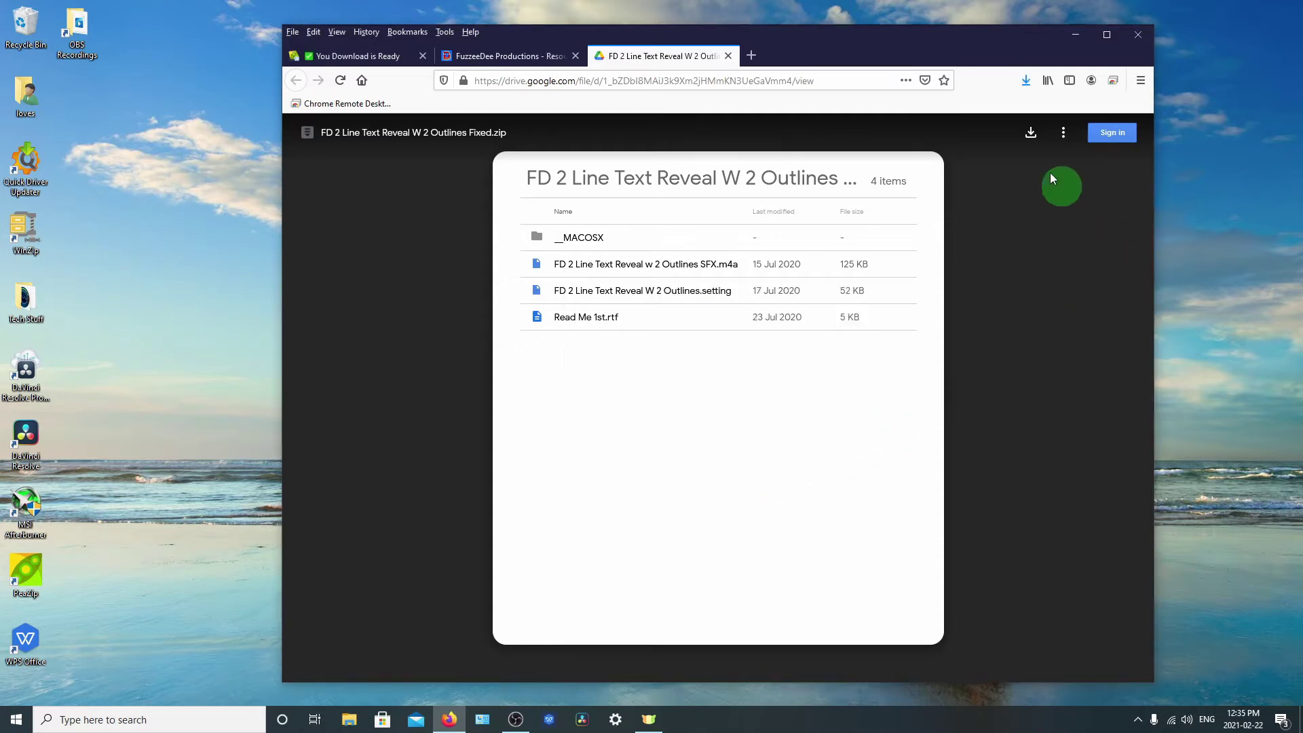
left_click(1026, 82)
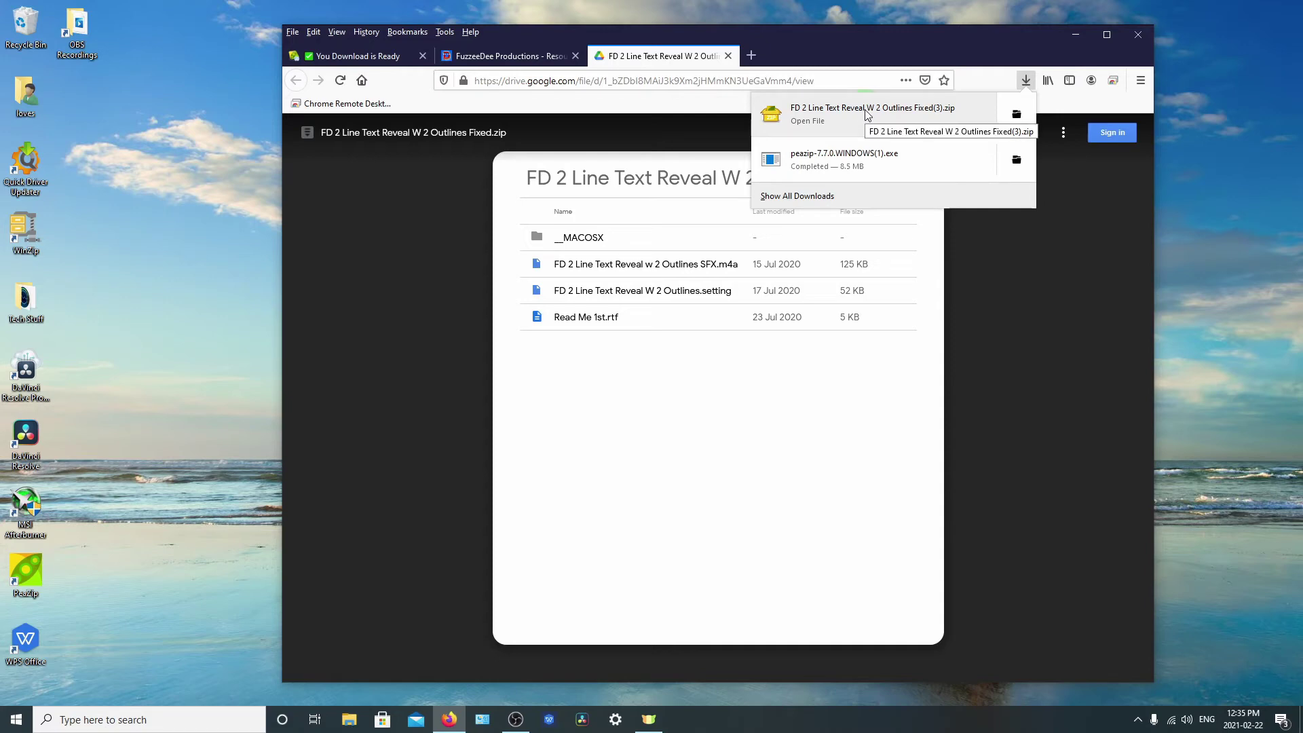
left_click(1026, 80)
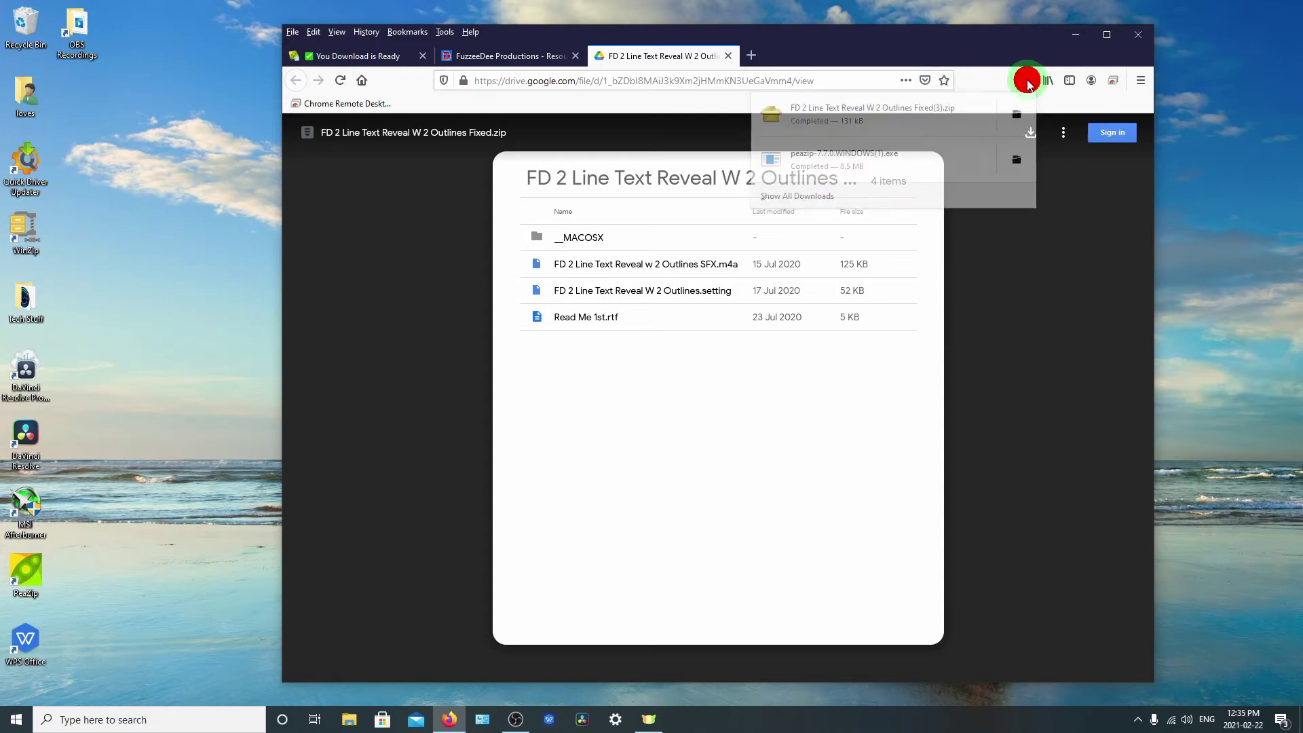
- Close Firefox and open FD 2 Line Text Reveal W 2 Outlines Fixed(1).zip from Downloads in PeaZip
left_click(1139, 34)
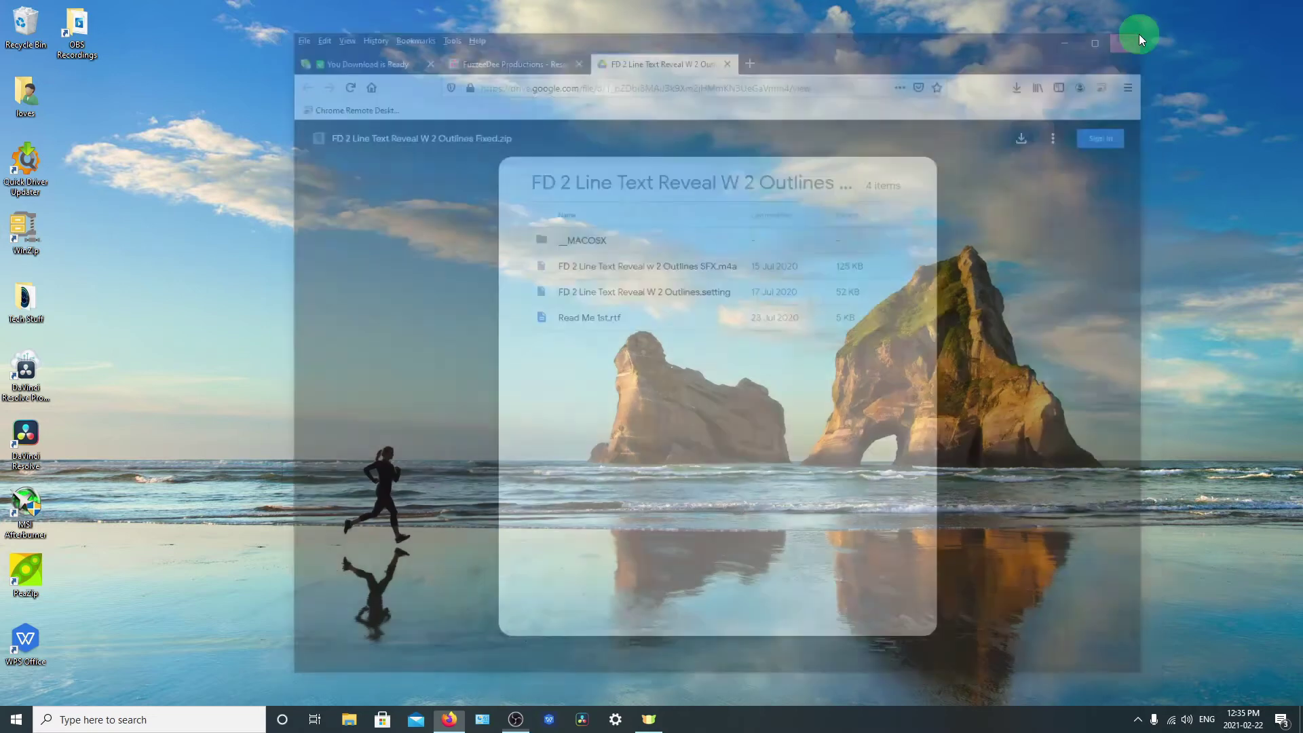
left_click(351, 718)
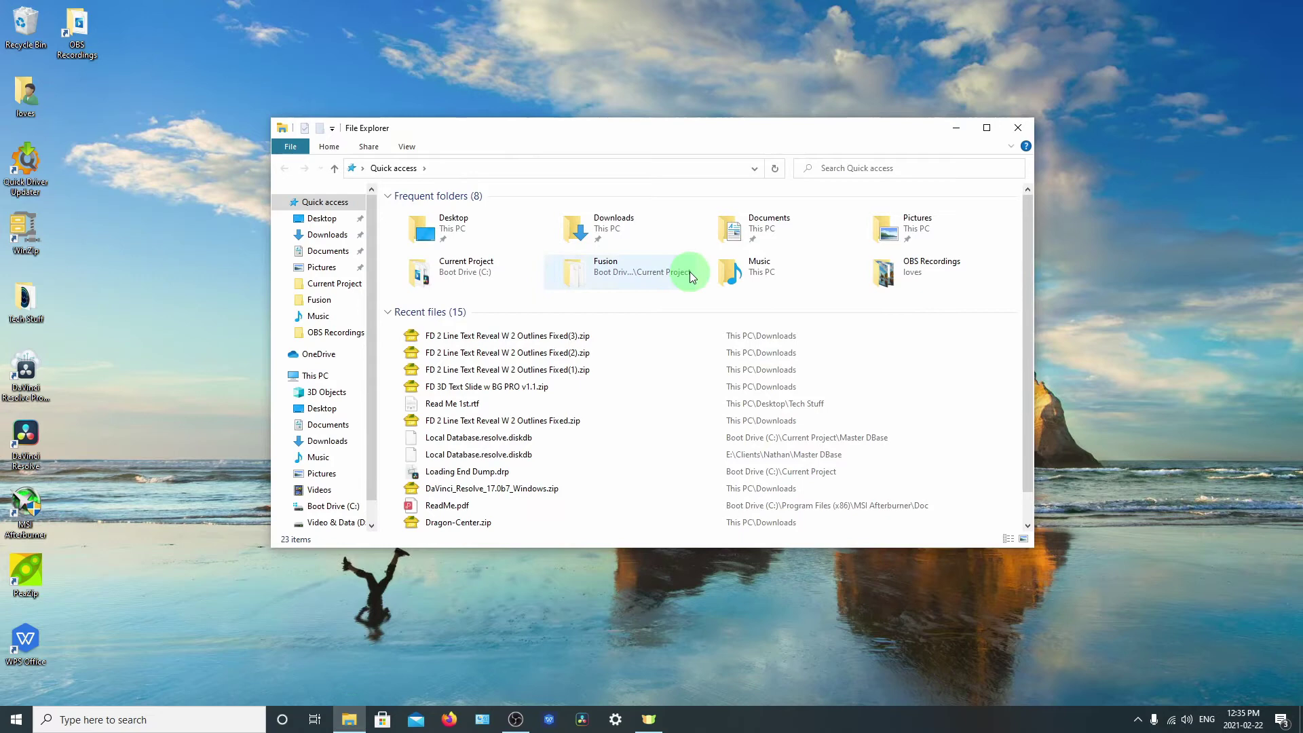
double_click(613, 223)
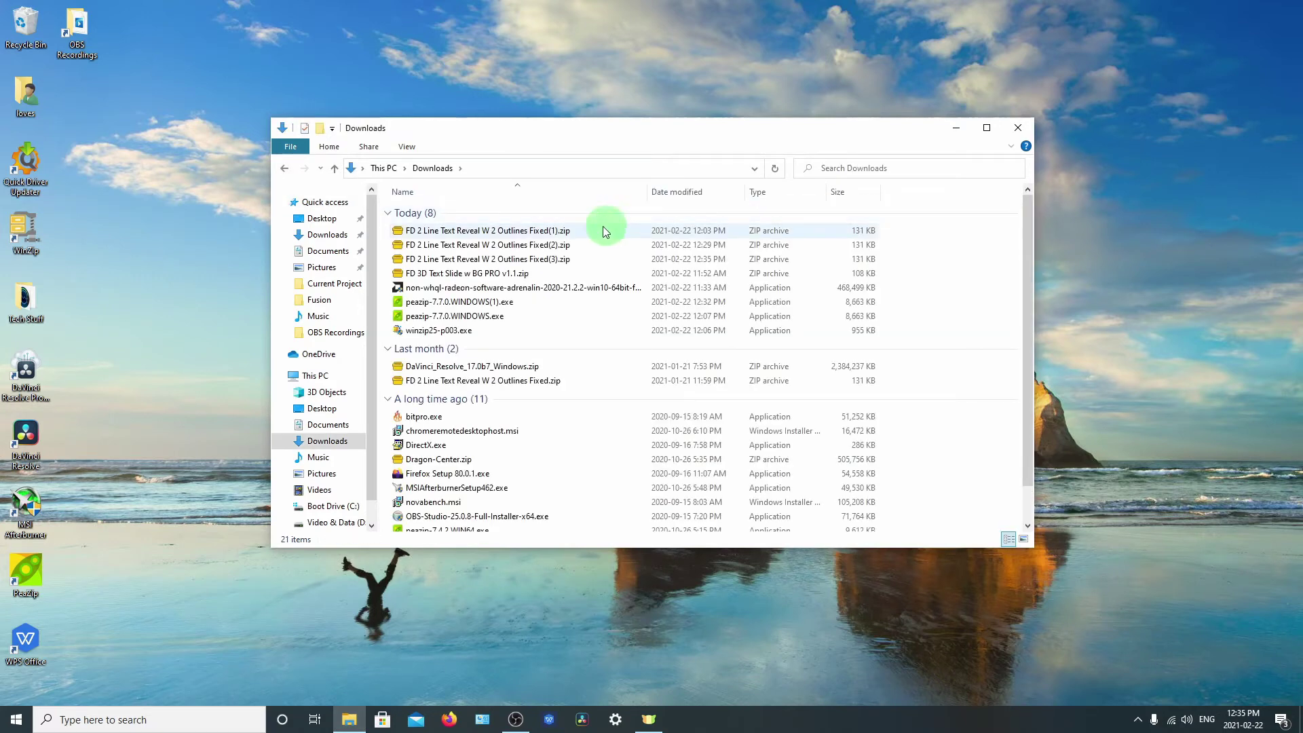
double_click(510, 234)
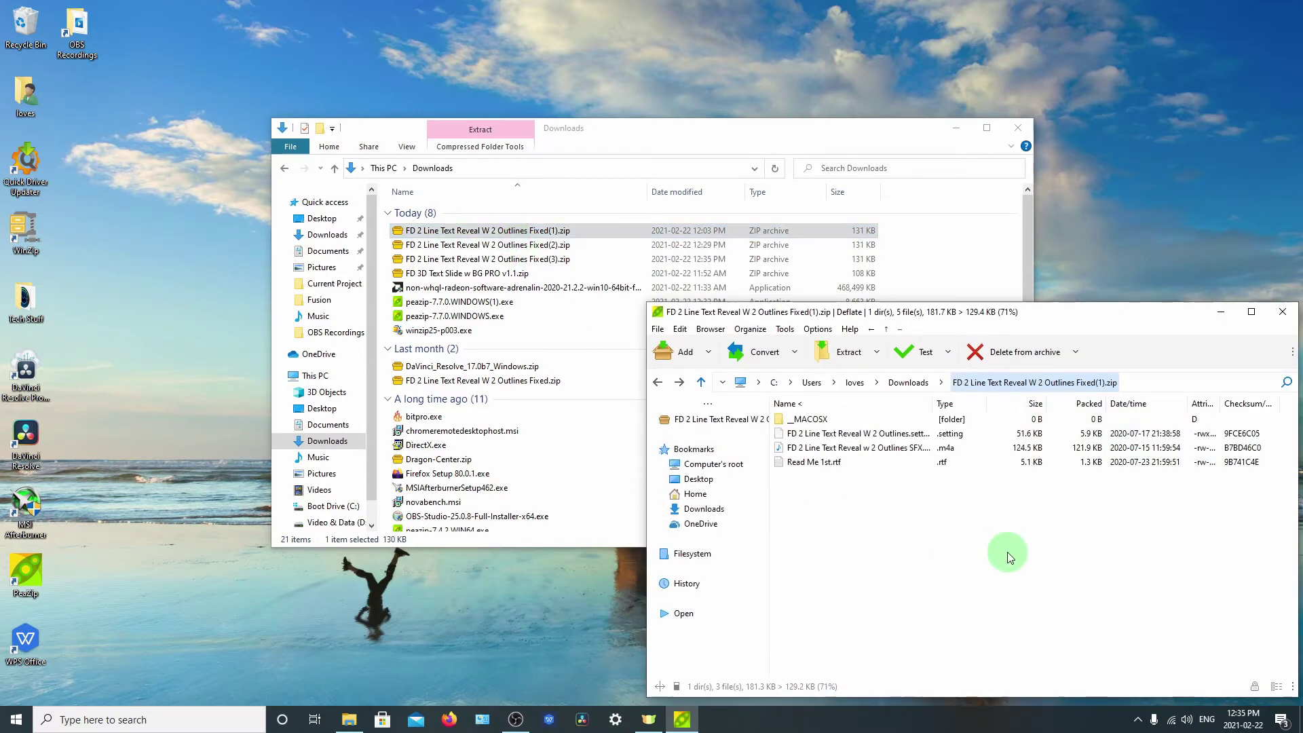
- Start an extraction and create 'New folder' under C:\Users\loves as its output destination
left_click(855, 358)
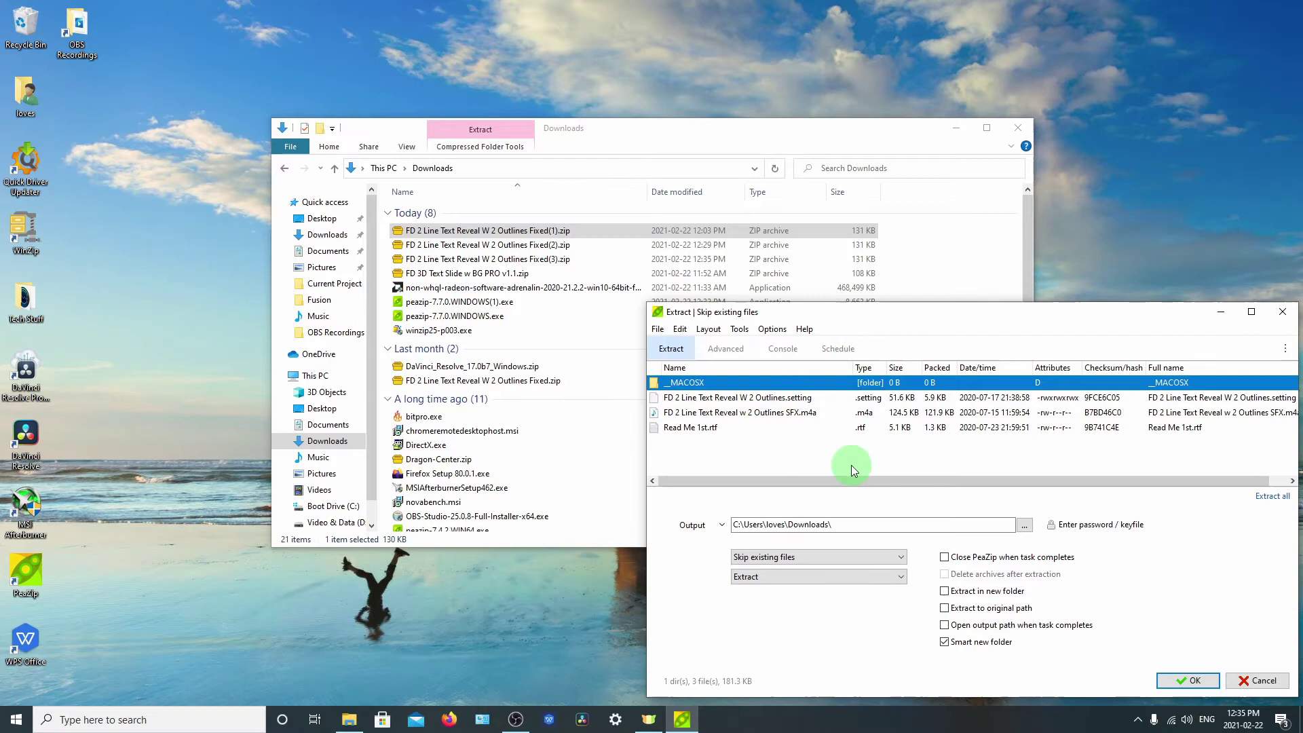
left_click(1024, 525)
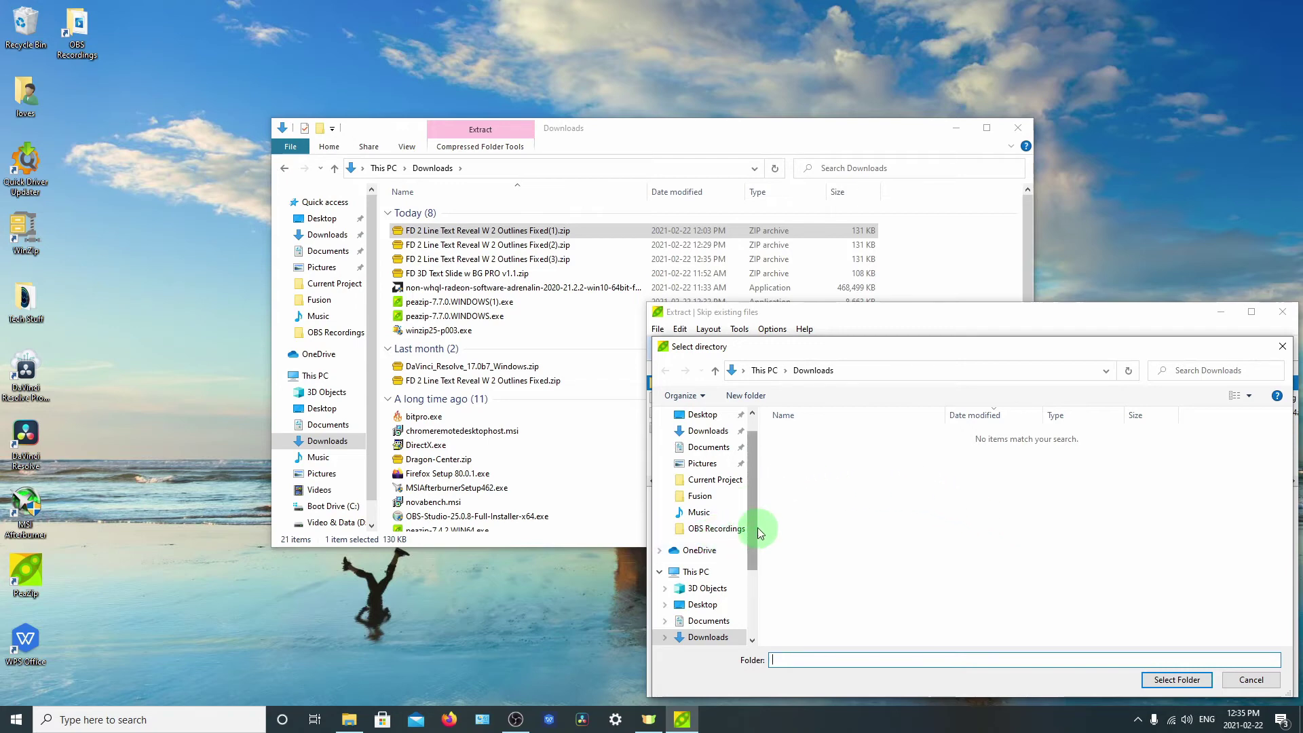
scroll(721, 612, "down", 2)
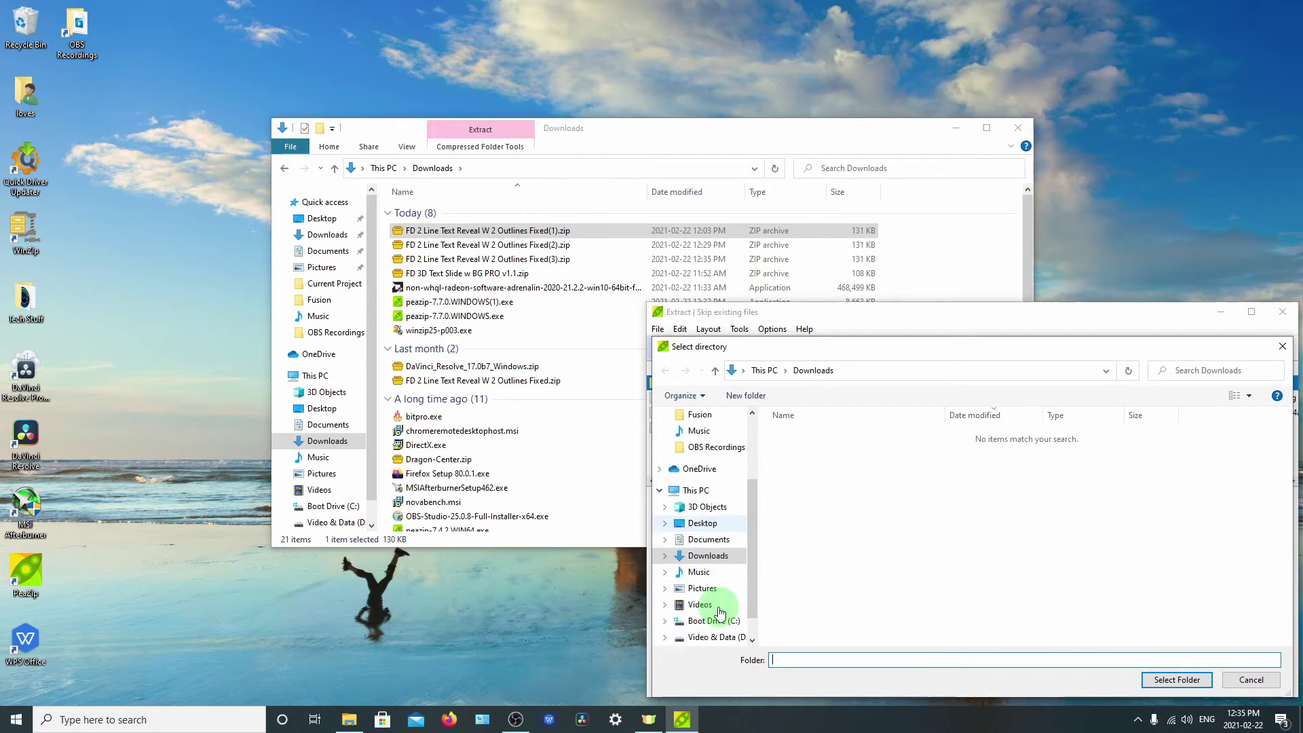
scroll(721, 611, "down", 1)
left_click(713, 587)
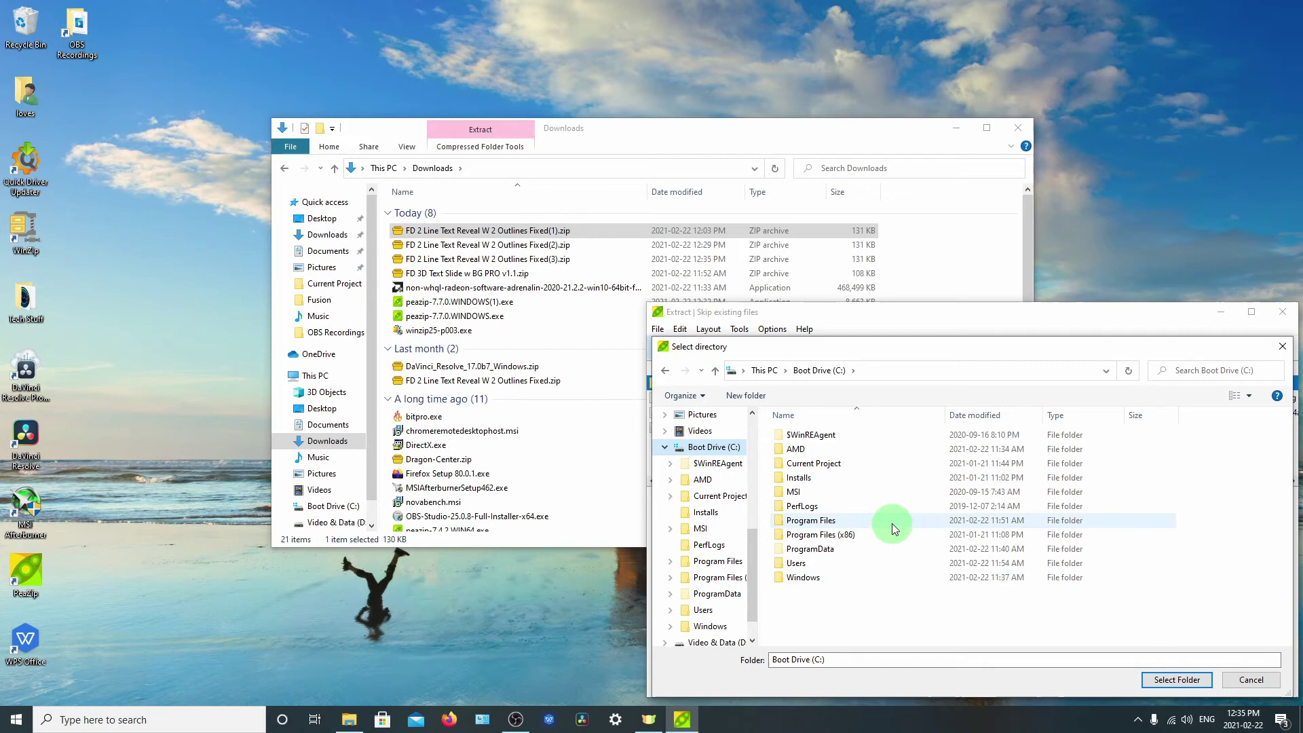
double_click(781, 568)
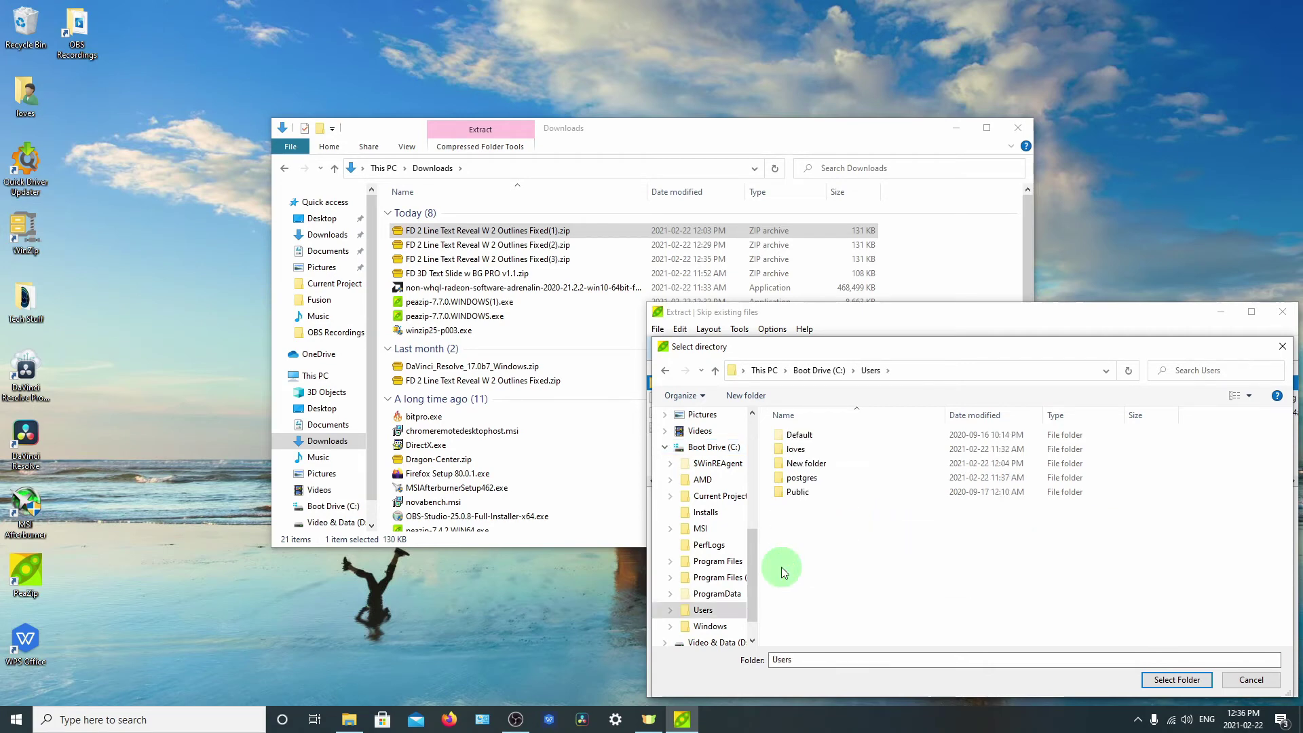
double_click(782, 451)
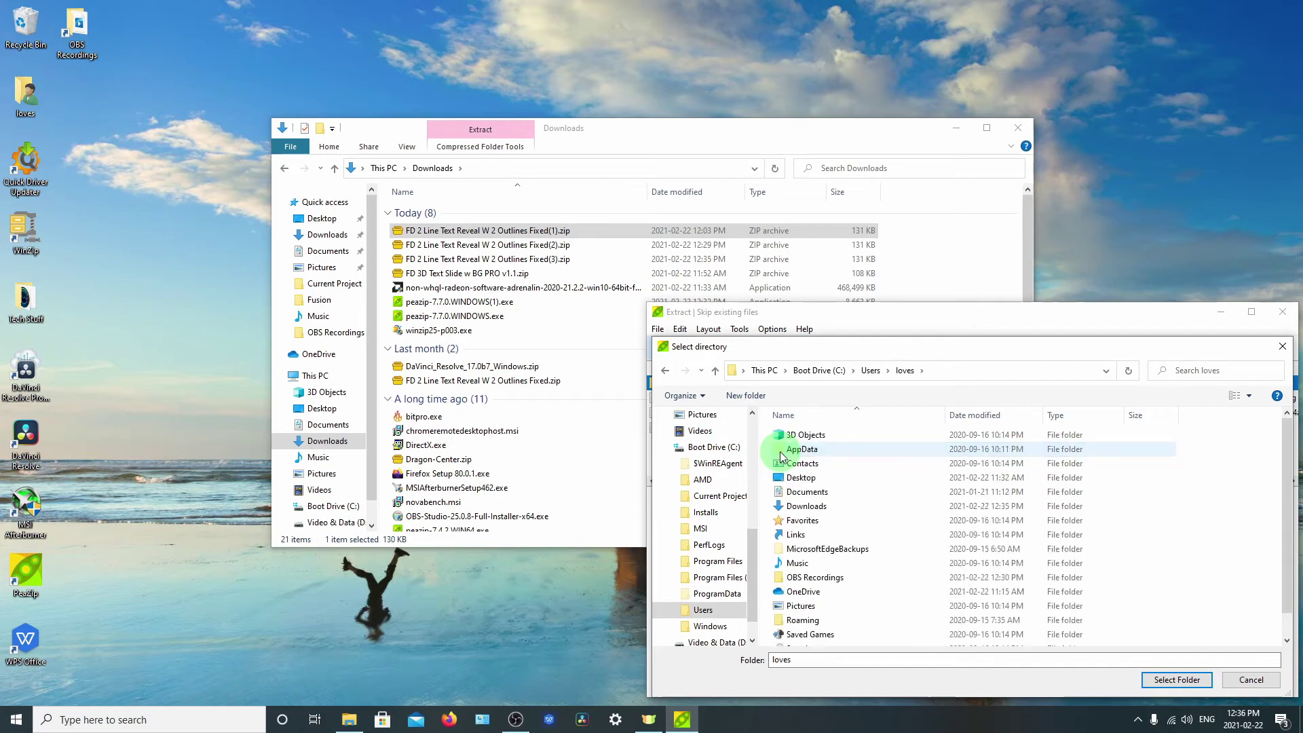
left_click(752, 395)
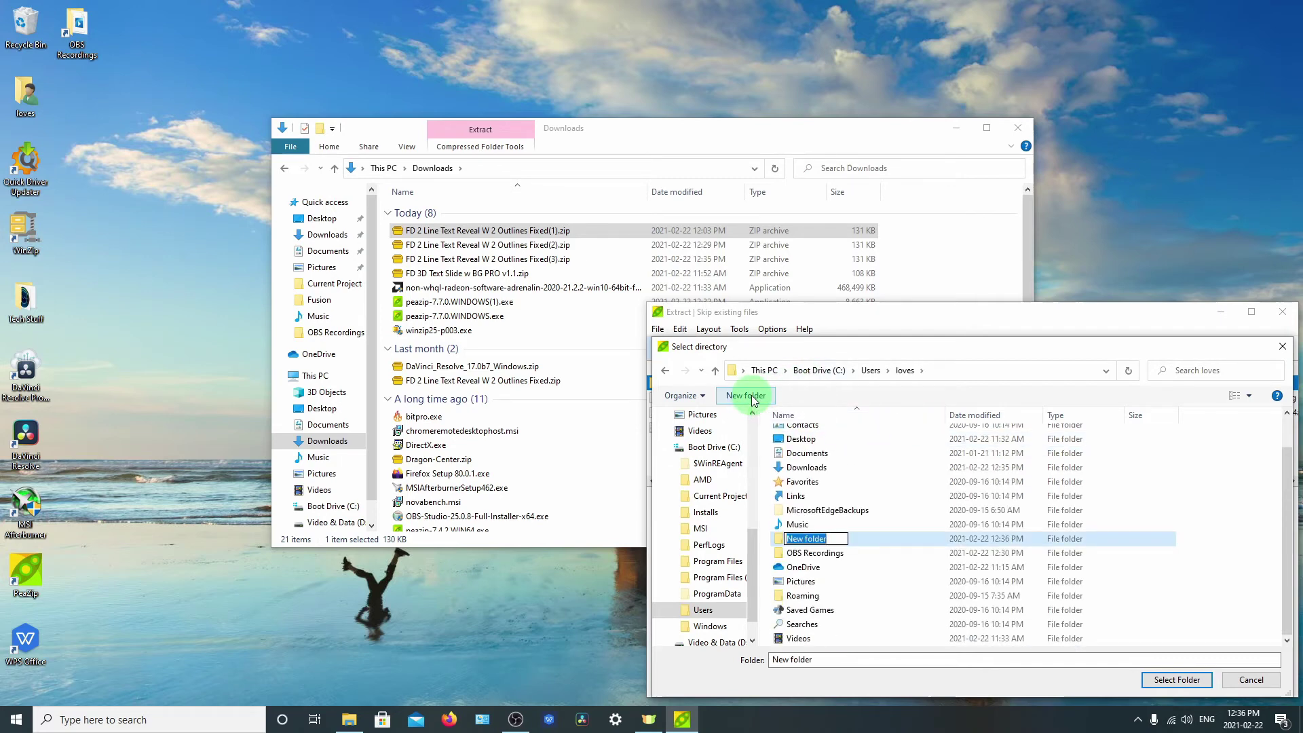
key("Return")
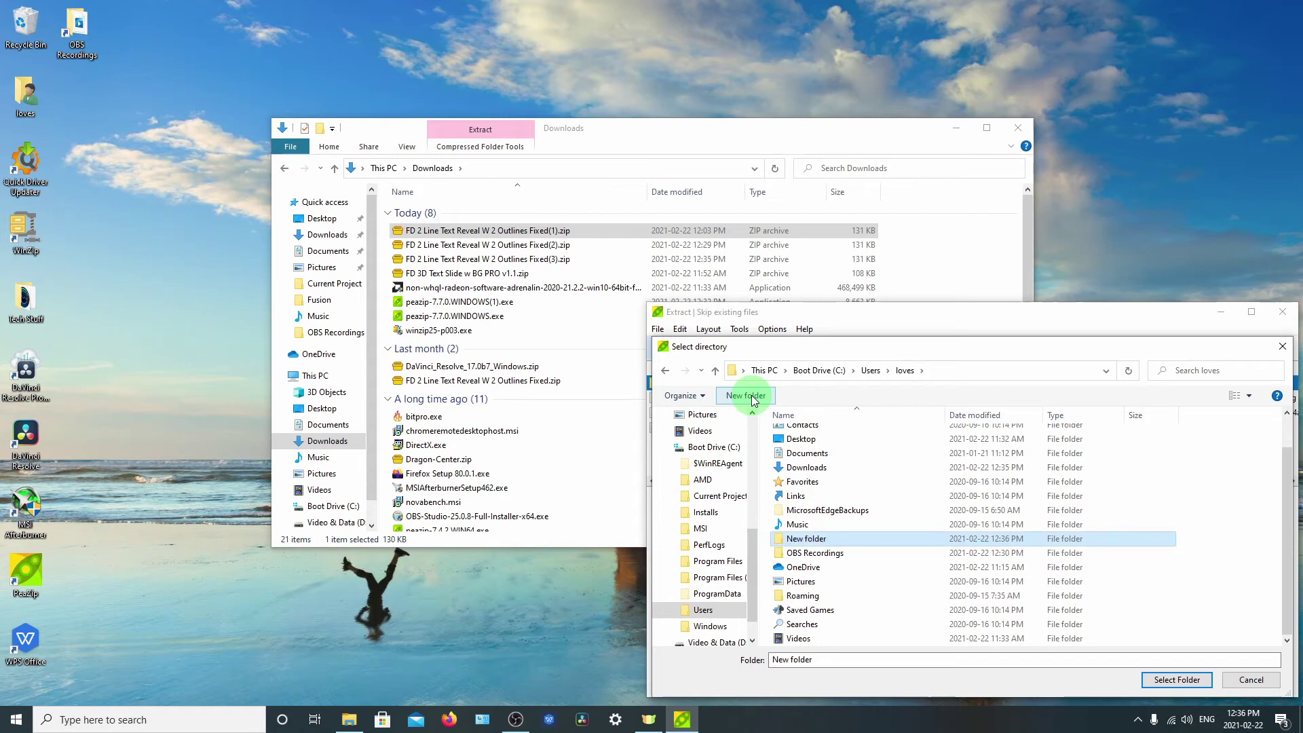
double_click(814, 539)
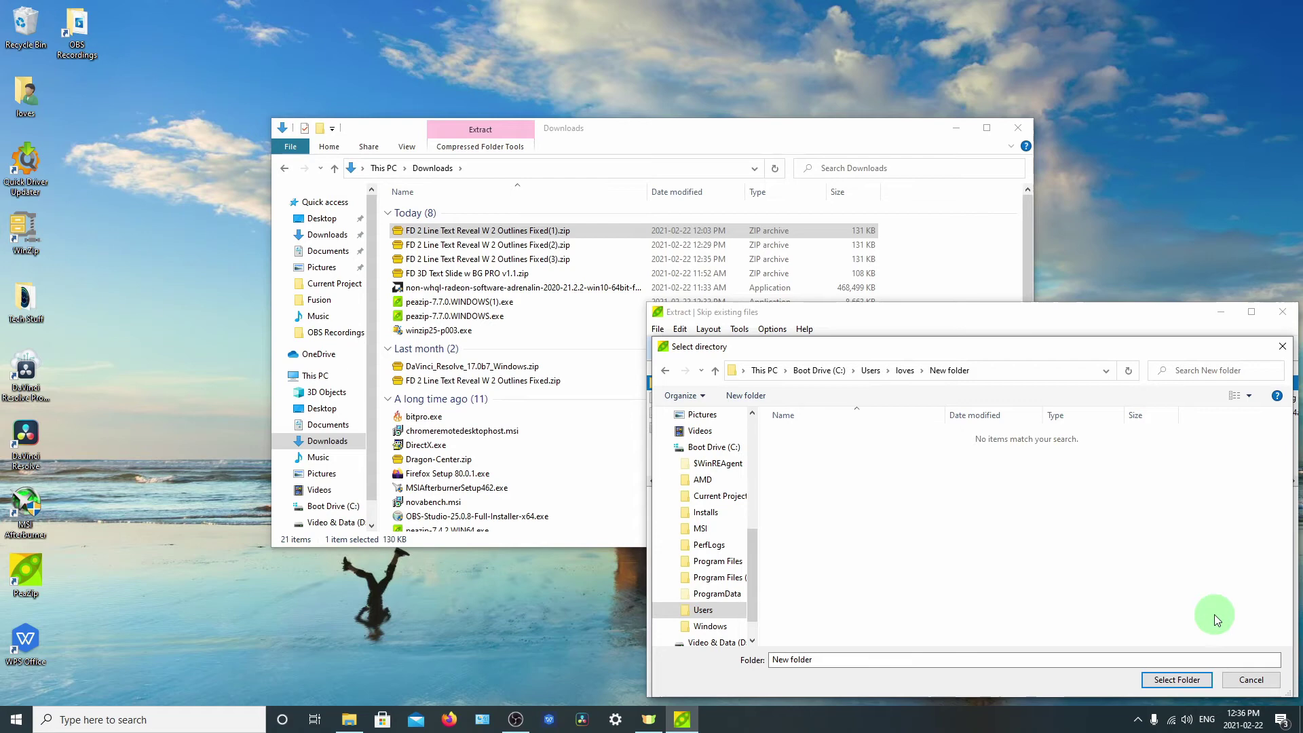
left_click(1196, 681)
- Set output to C:\Users\loves\New folder\, select the three files, and run the extraction
left_click(1176, 680)
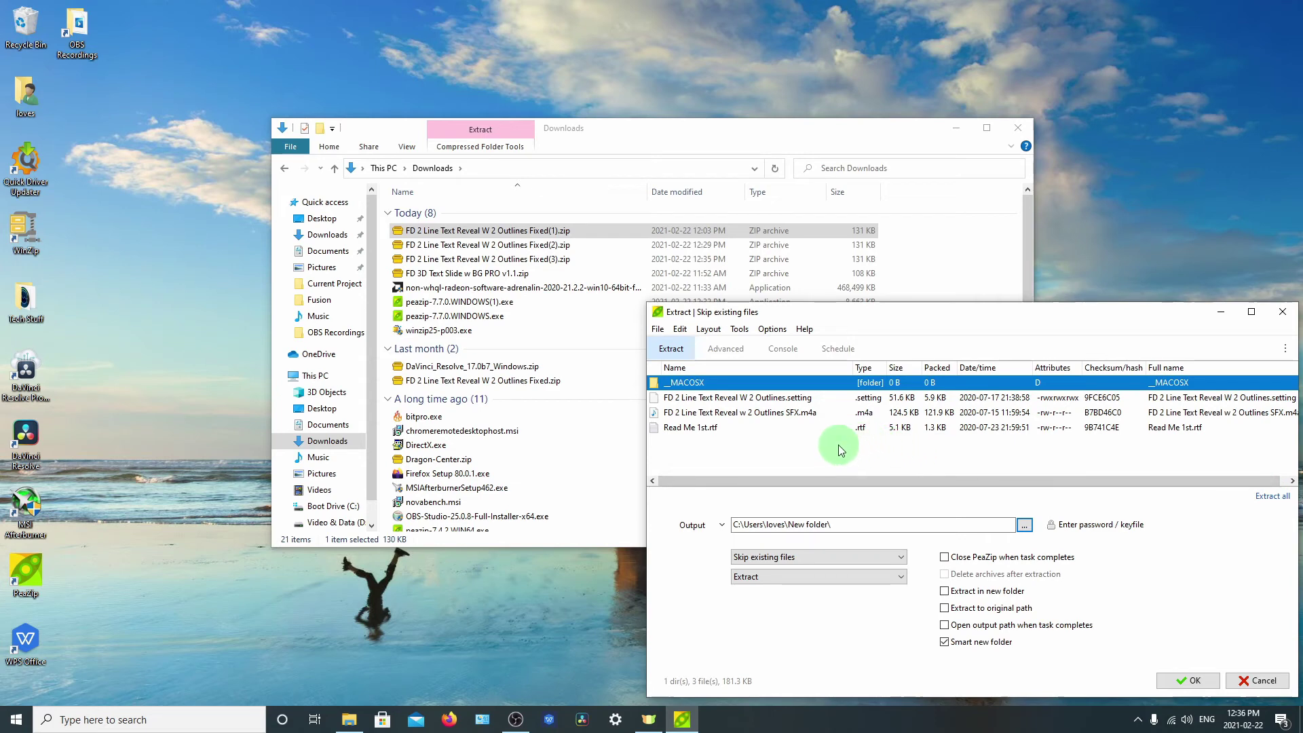
left_click_drag(837, 445, 760, 401)
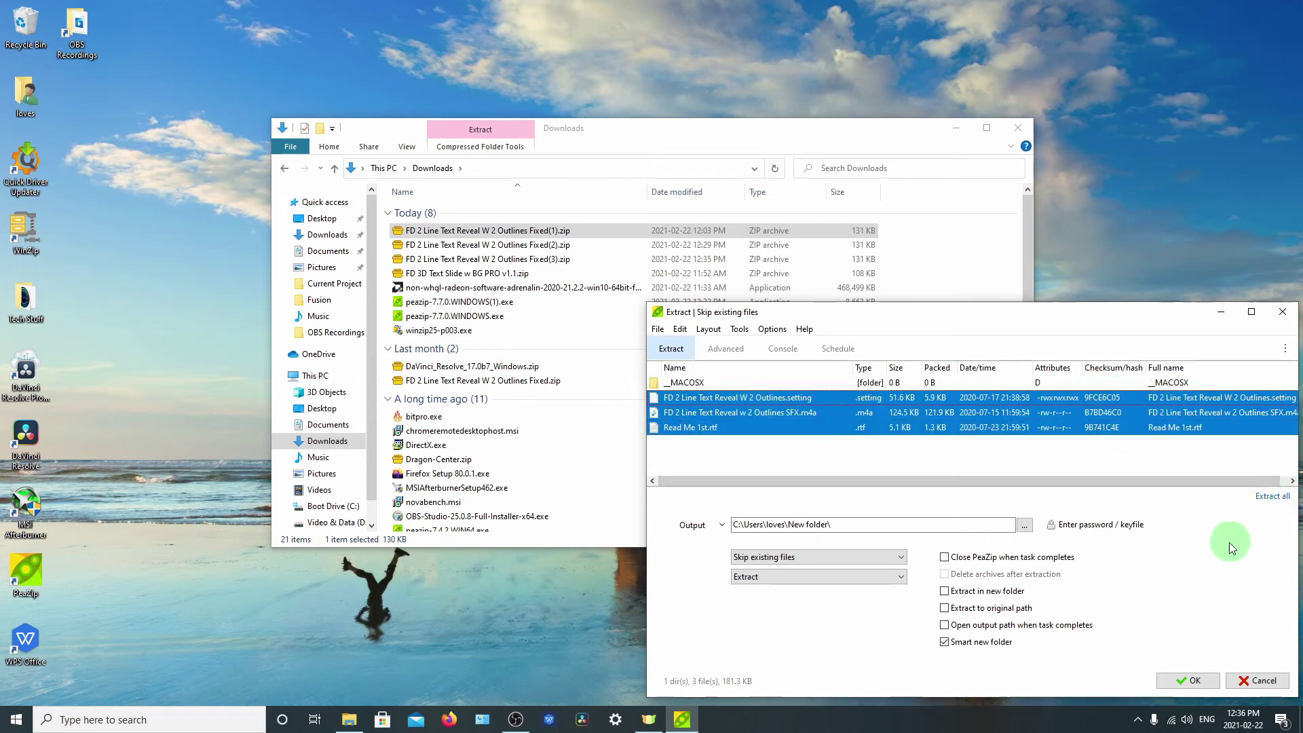
left_click(1196, 680)
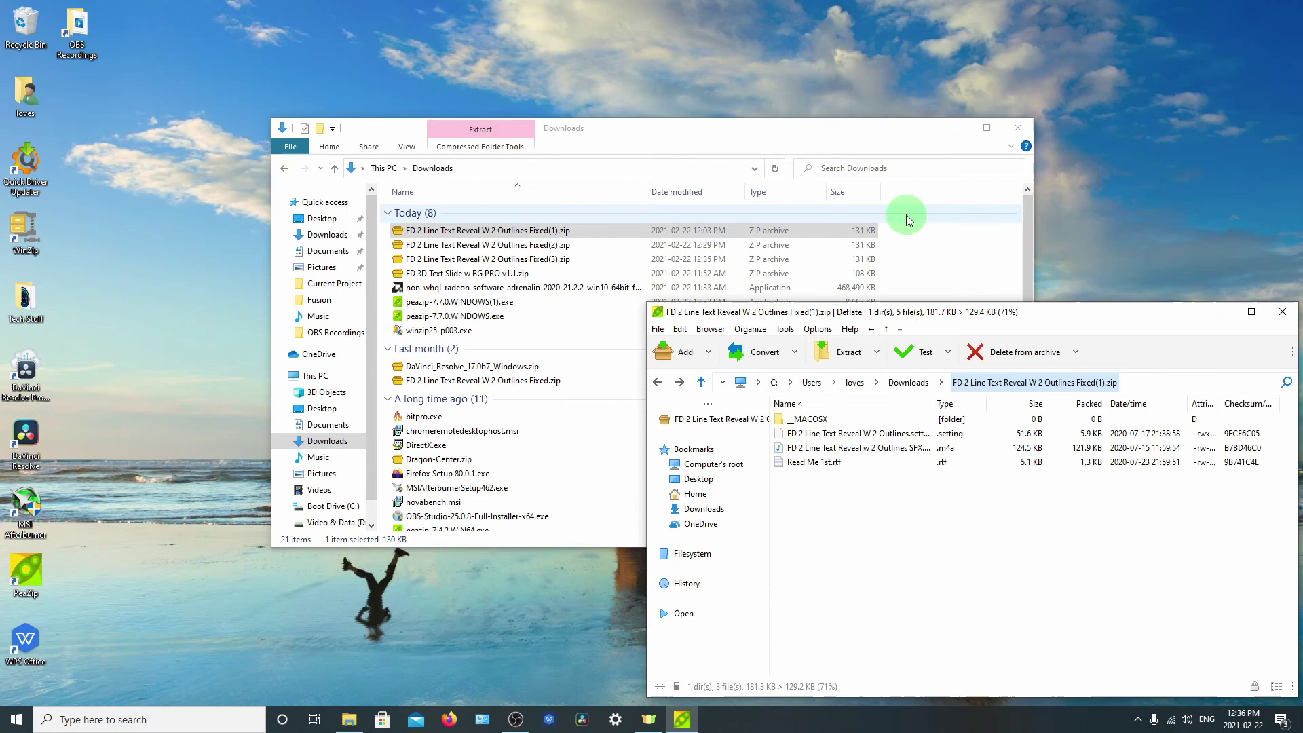
- Browse File Explorer to C:\Users\loves\New folder to view the extracted files
left_click(898, 136)
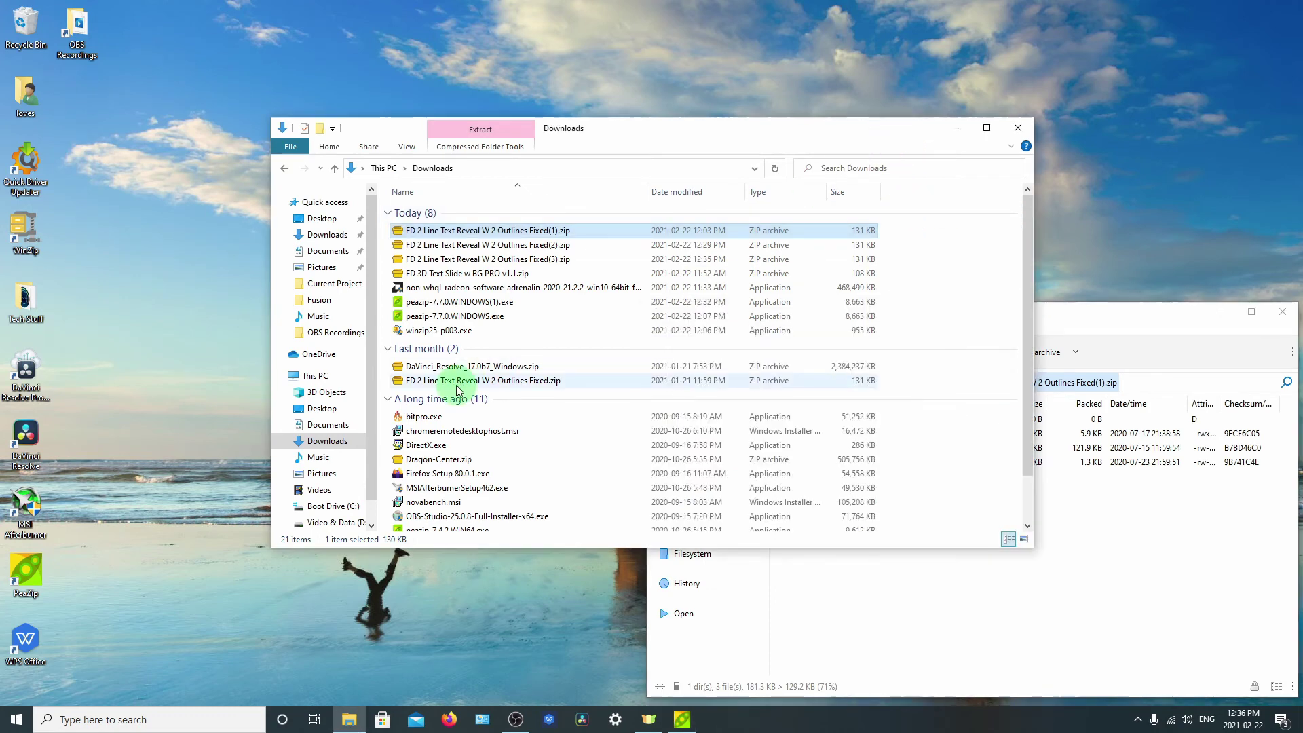
mouse_move(457, 390)
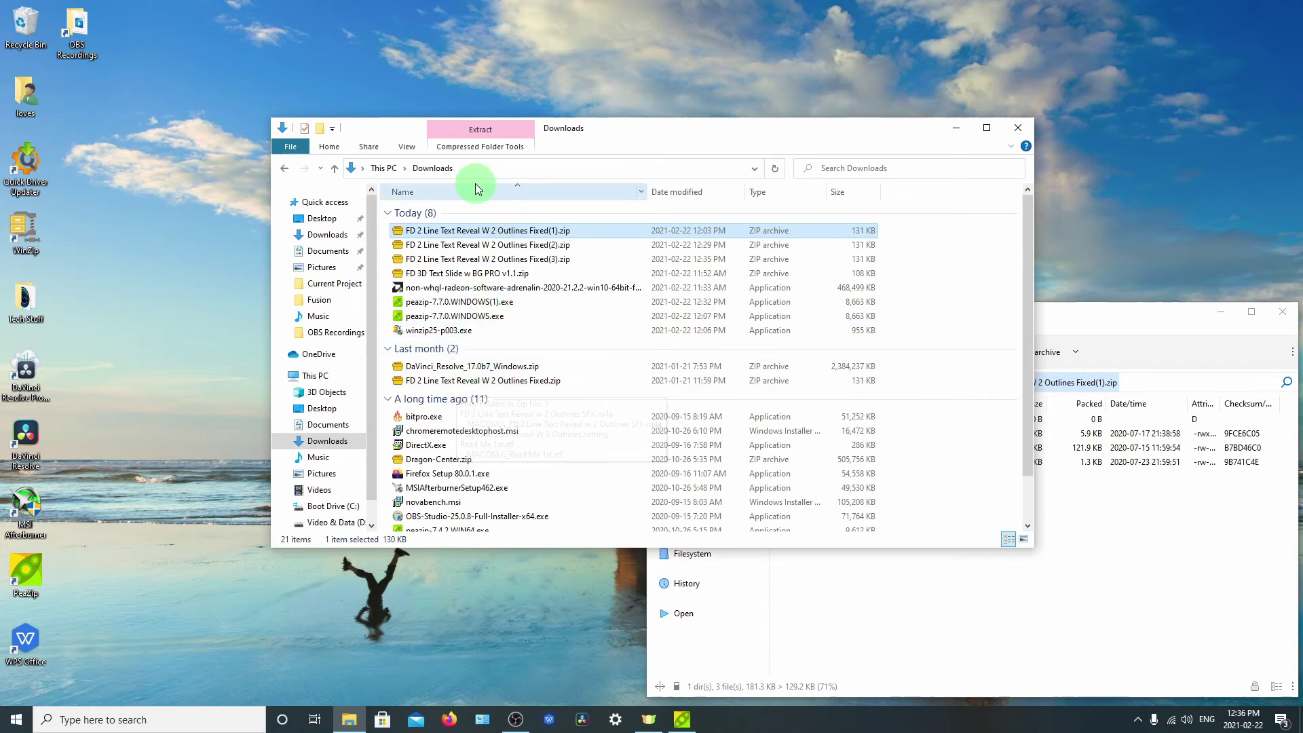
left_click(285, 170)
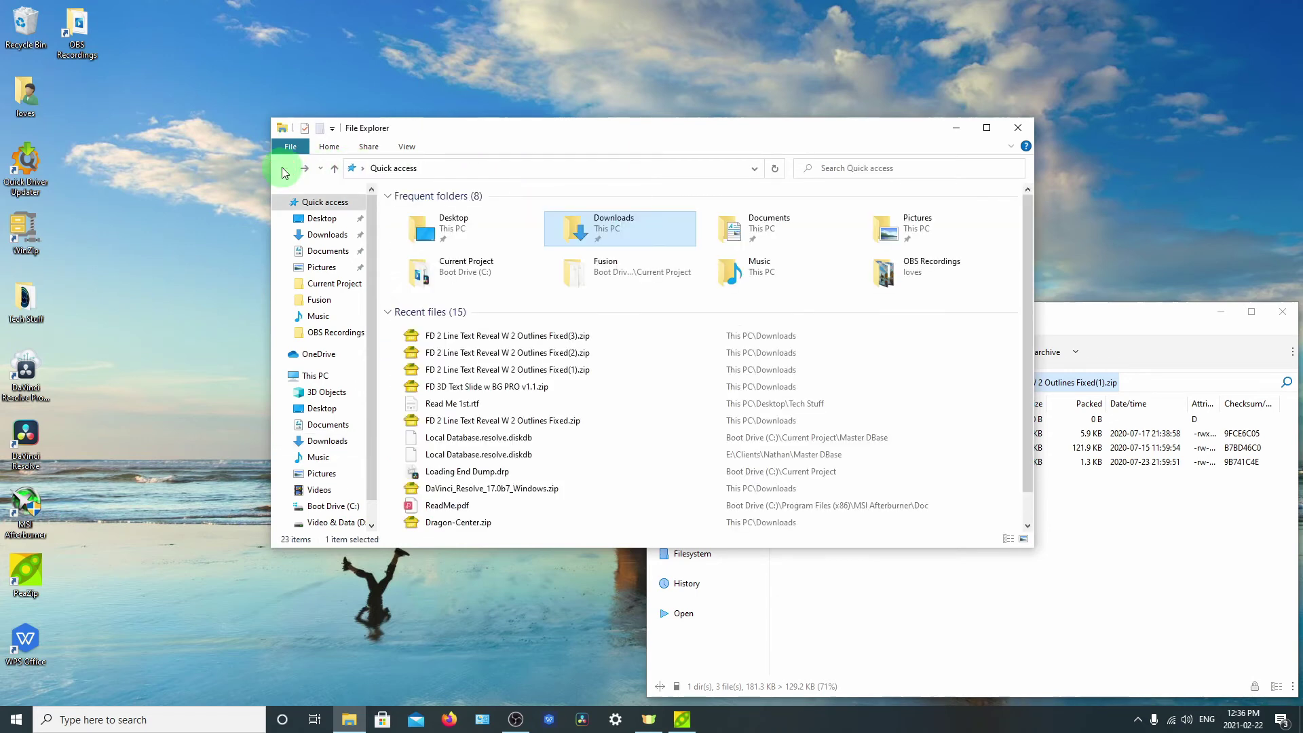
scroll(346, 312, "down", 1)
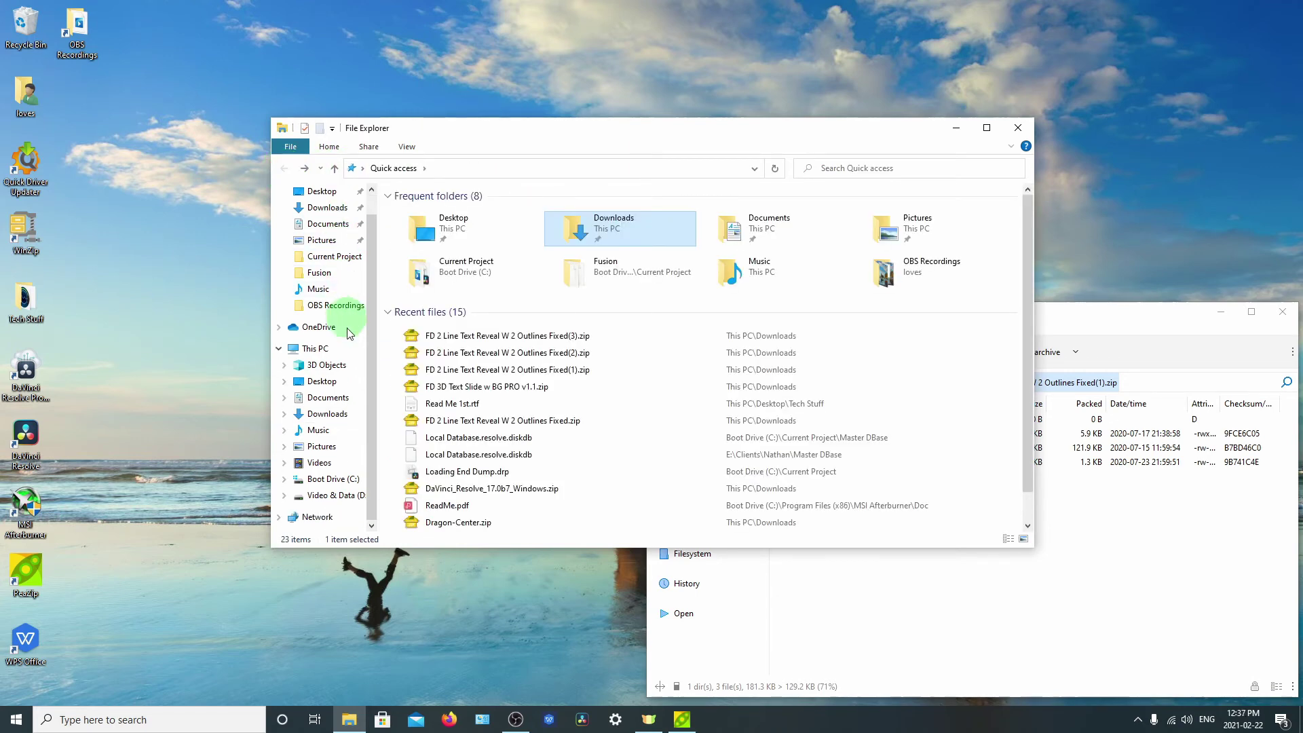
left_click(329, 479)
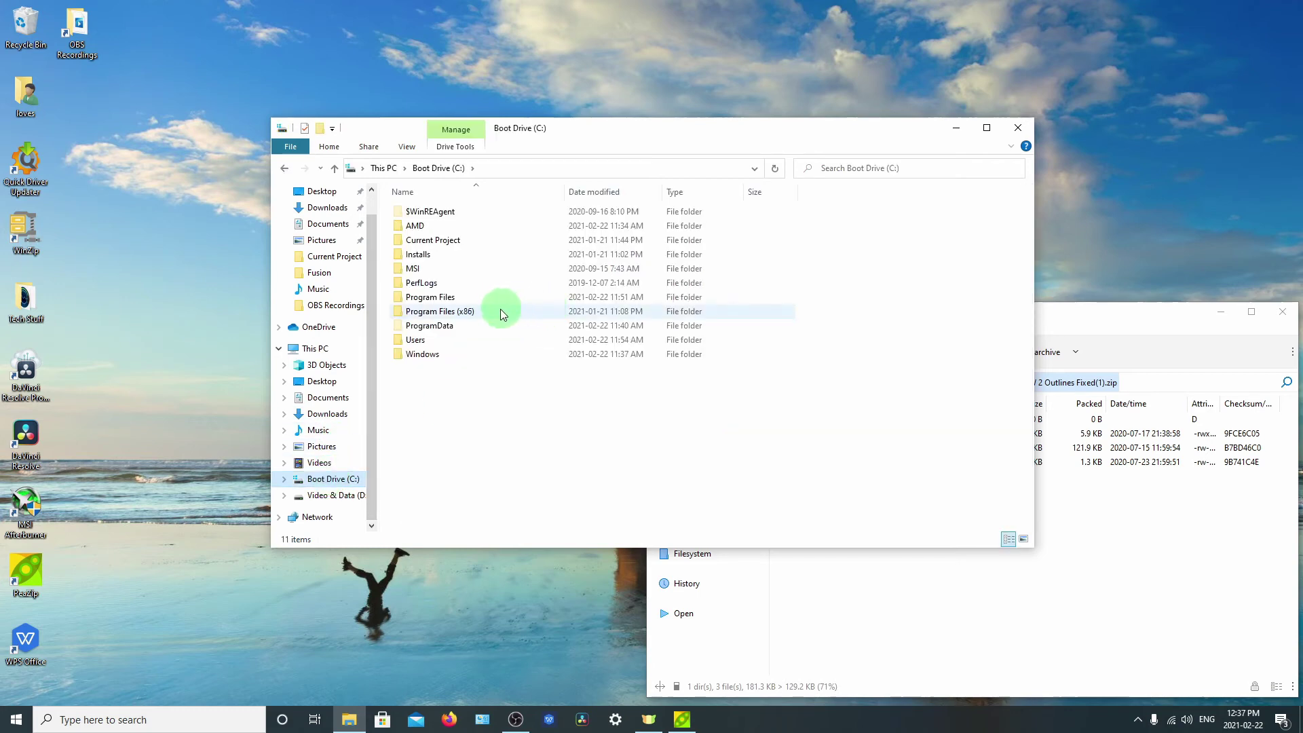
double_click(410, 340)
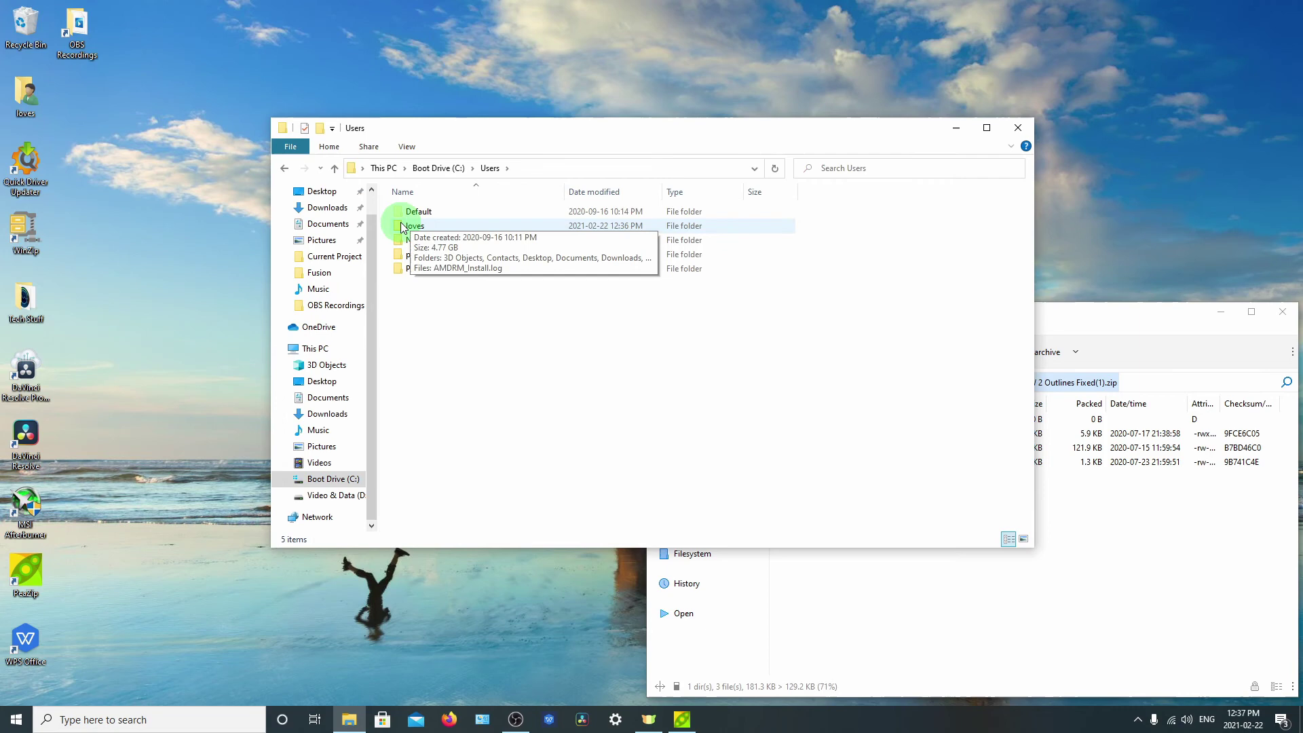
double_click(411, 225)
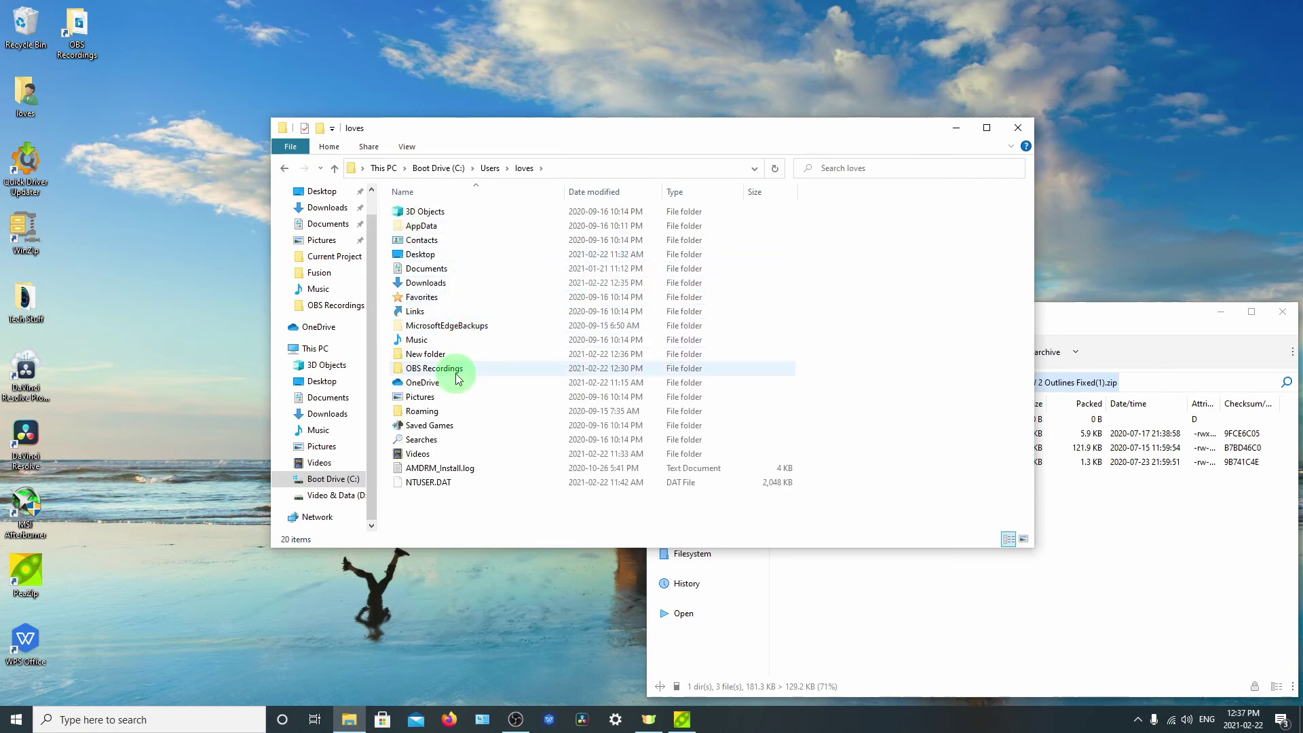
left_click(425, 353)
double_click(425, 354)
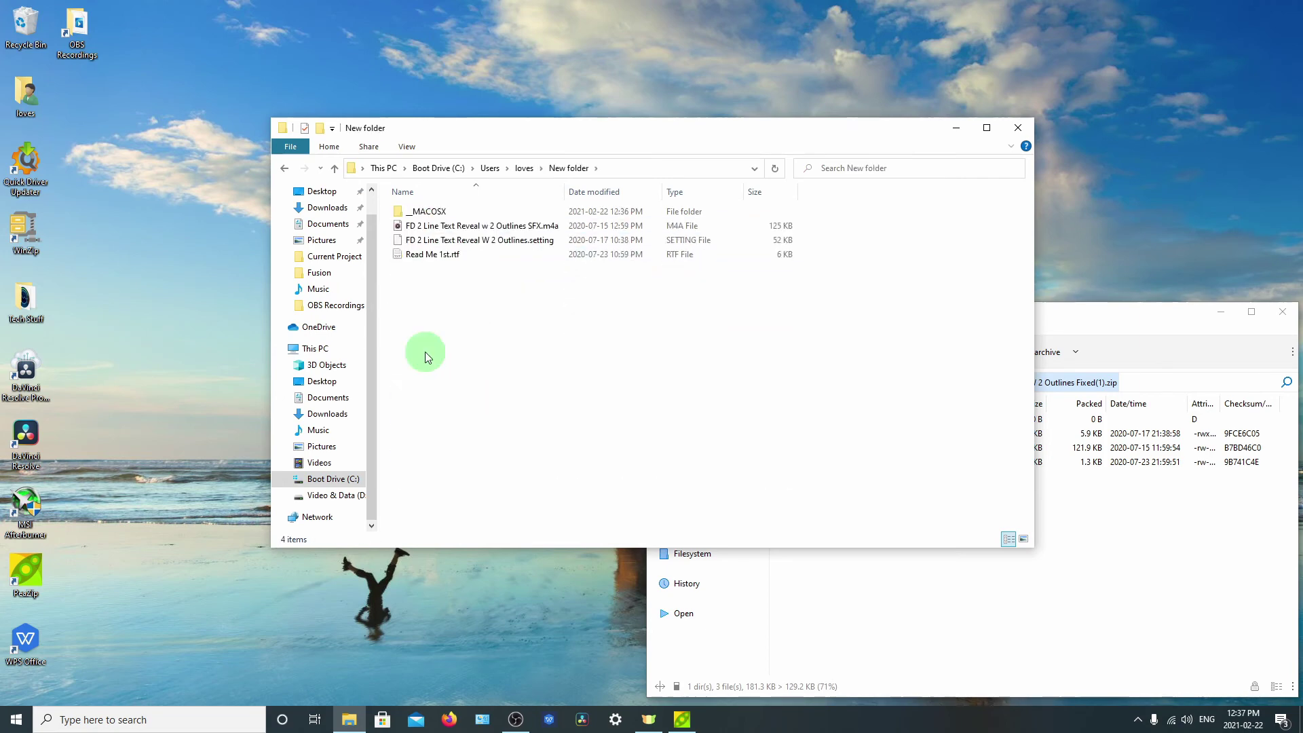